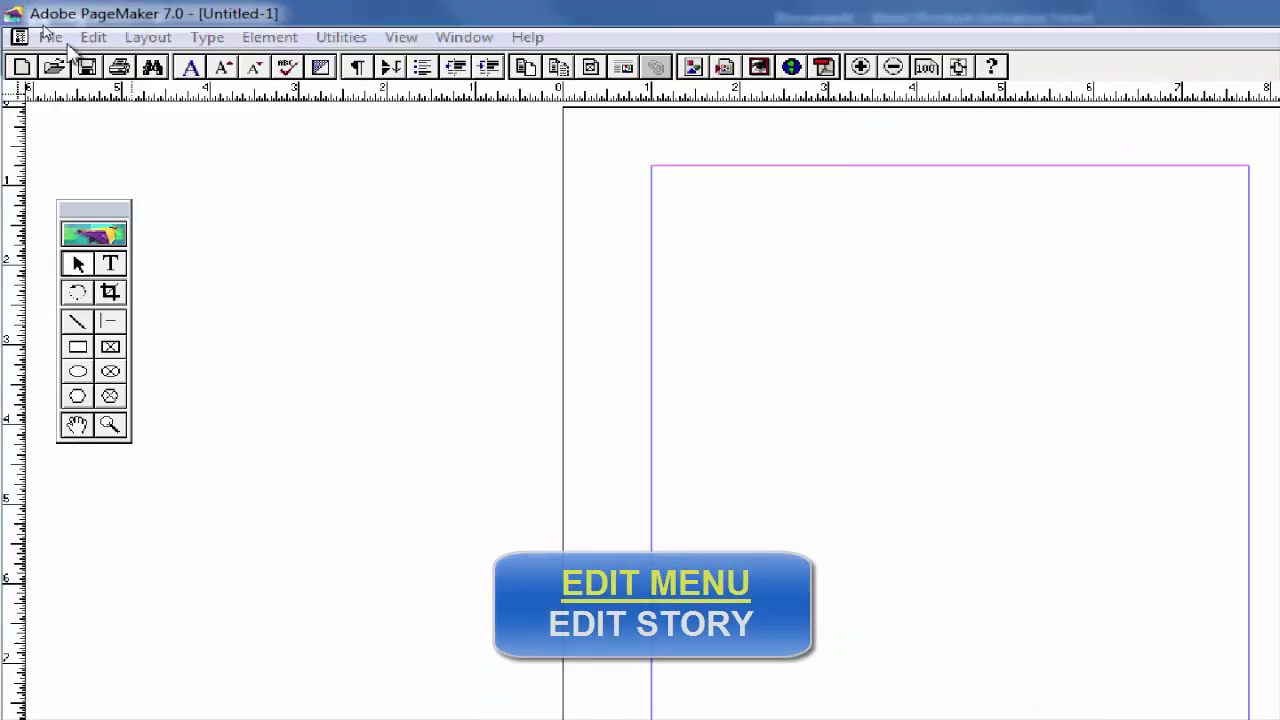
left_click(63, 25)
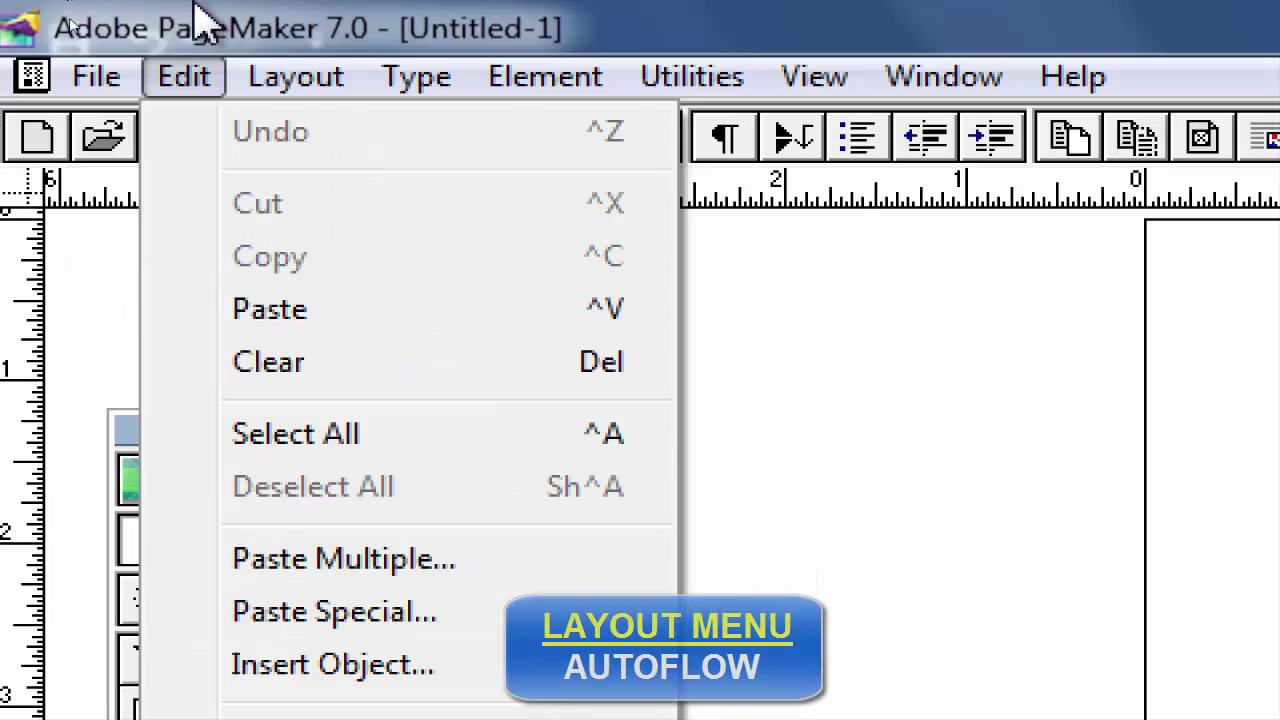
mouse_move(296, 76)
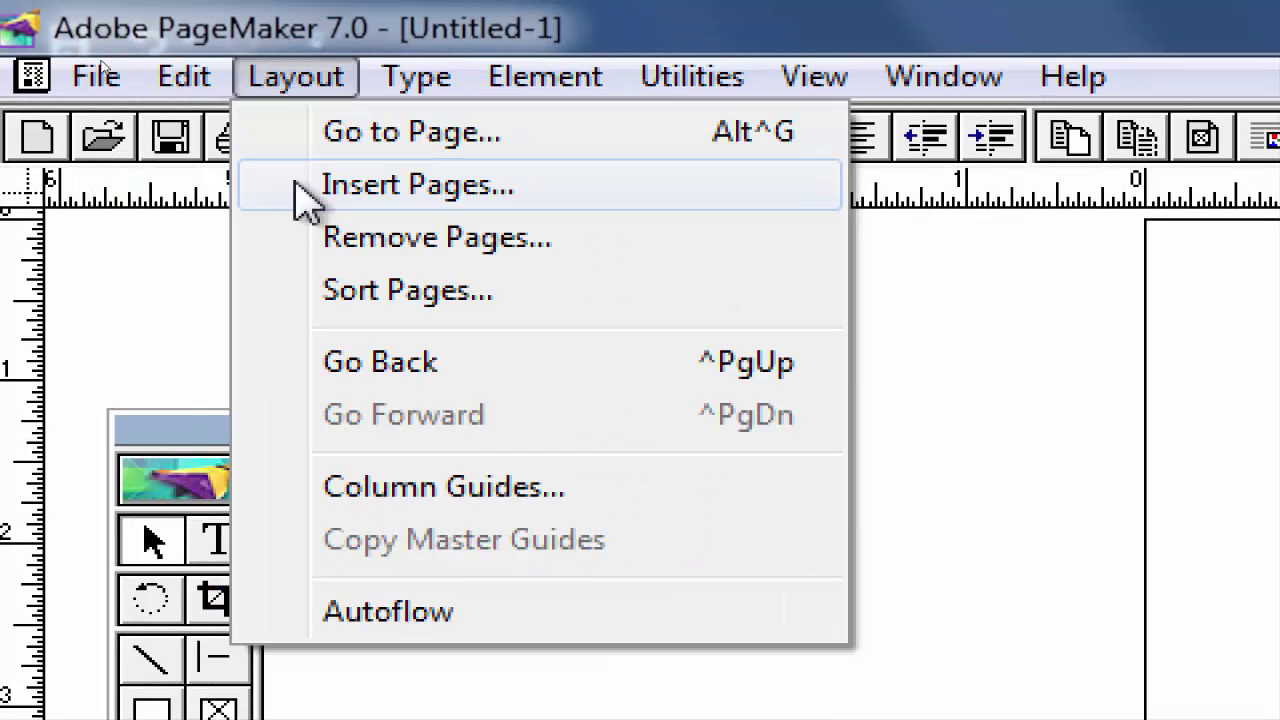
mouse_move(208, 84)
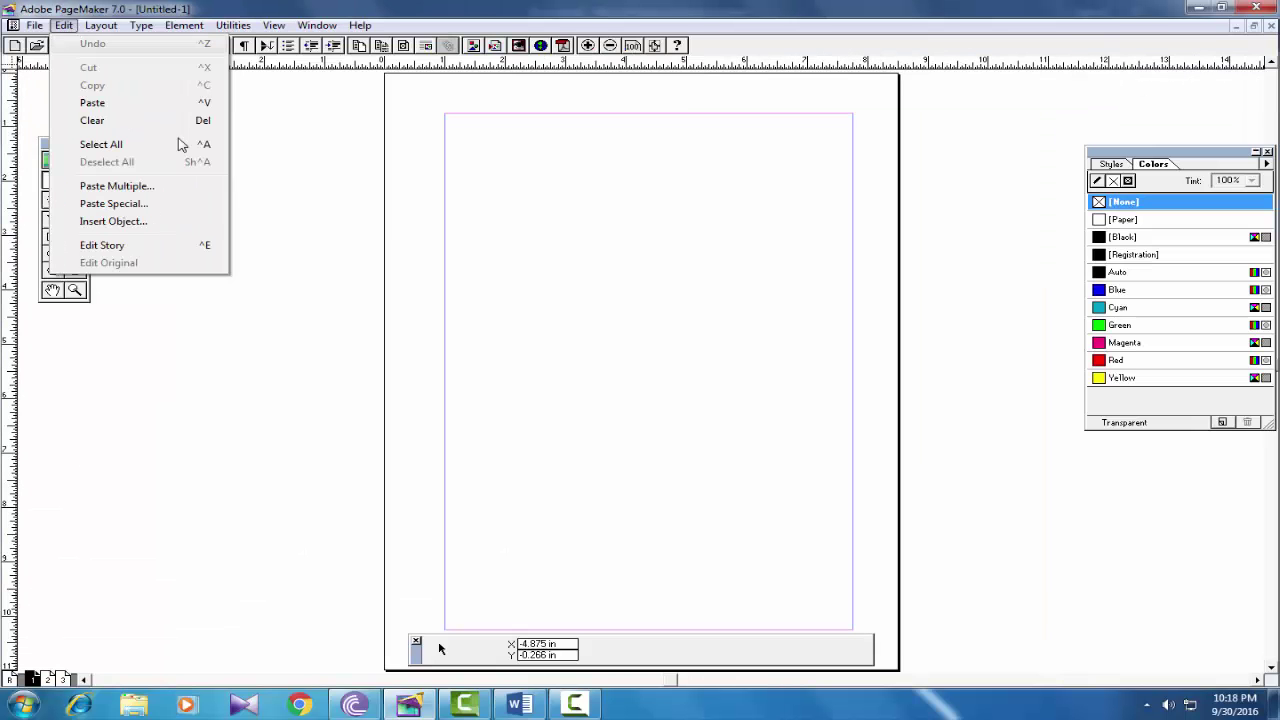
left_click(1194, 690)
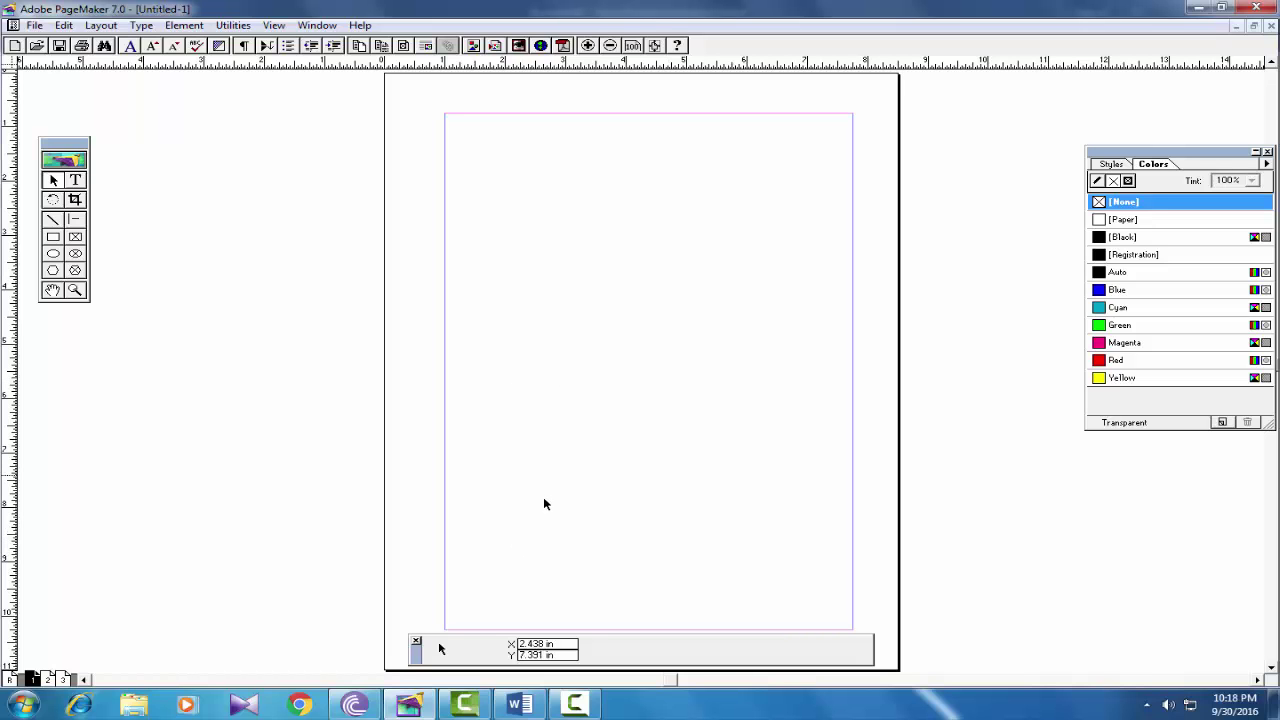
- Open a new empty story in the story editor and switch back to the layout view
left_click(64, 26)
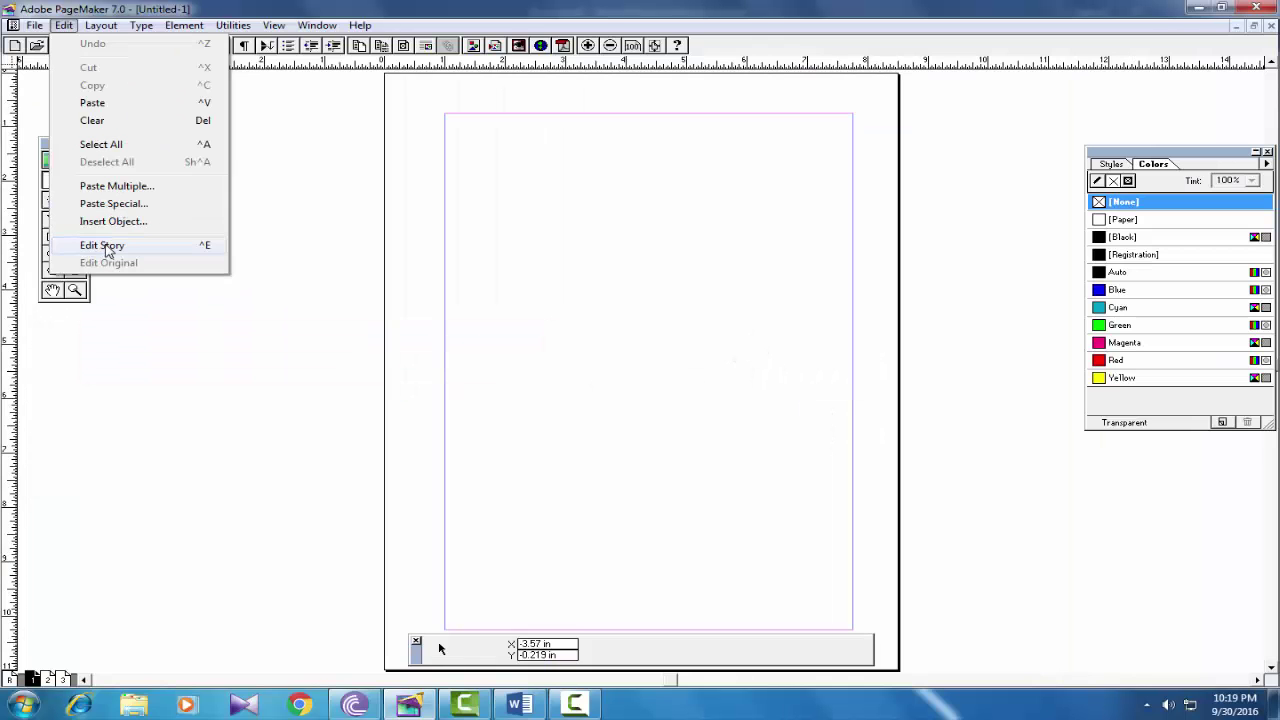
left_click(200, 360)
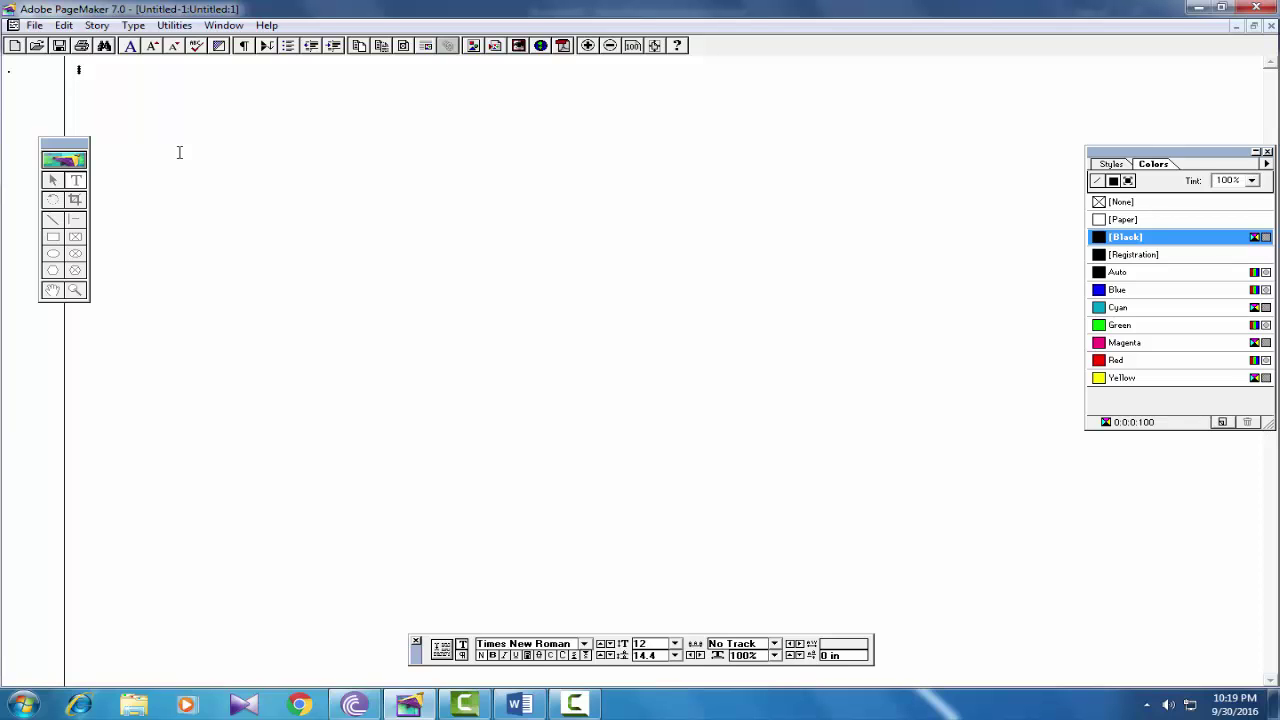
left_click(63, 25)
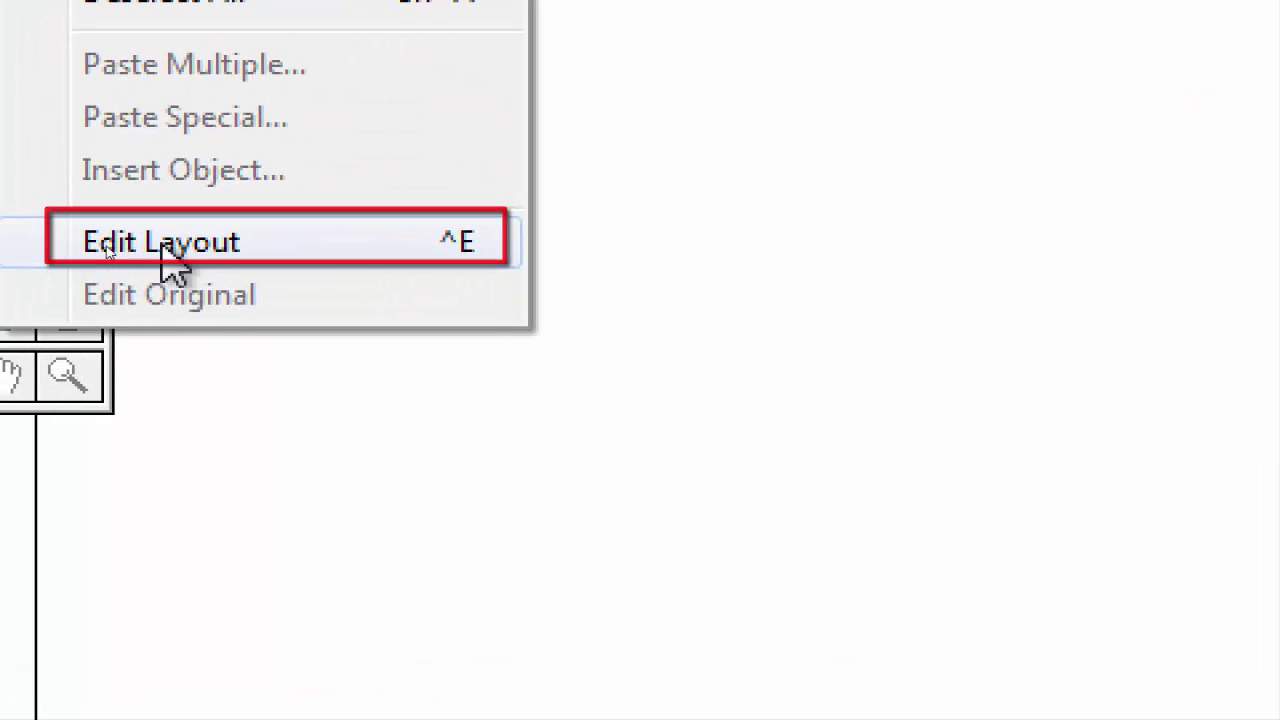
left_click(165, 243)
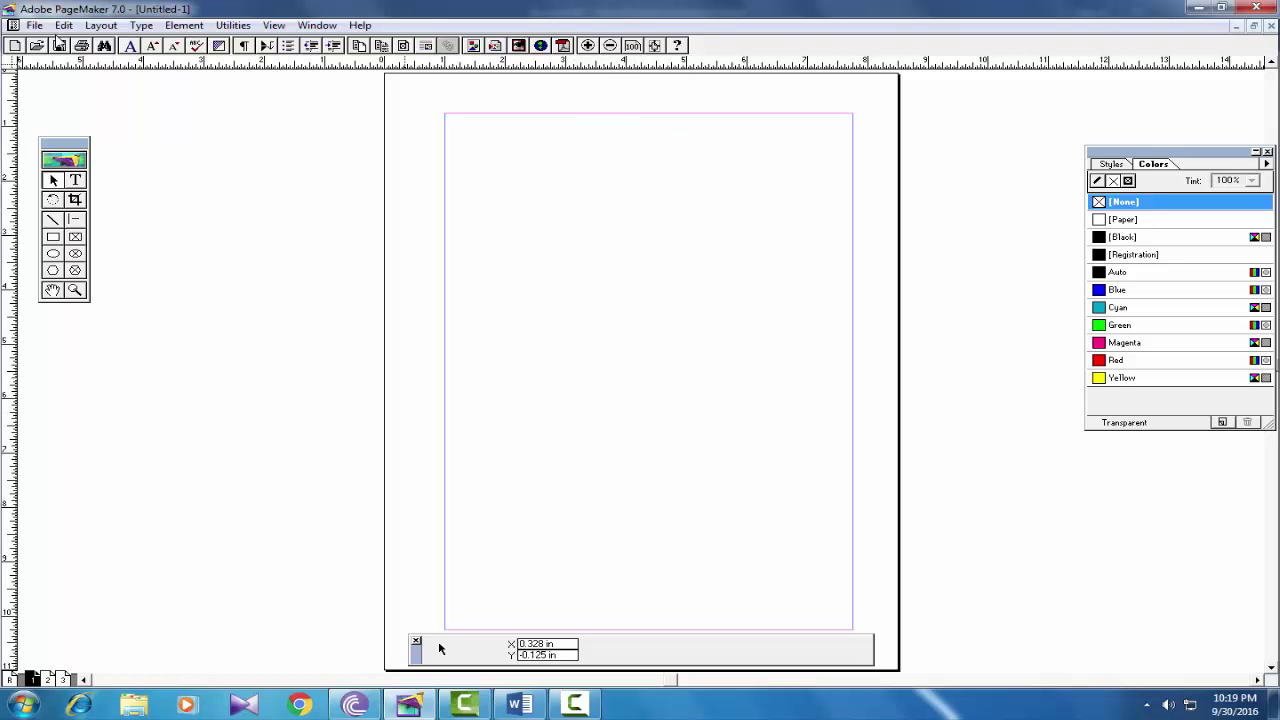
- Open a new story in the story editor and paste in the entire text copied from Document1 in Word
left_click(63, 25)
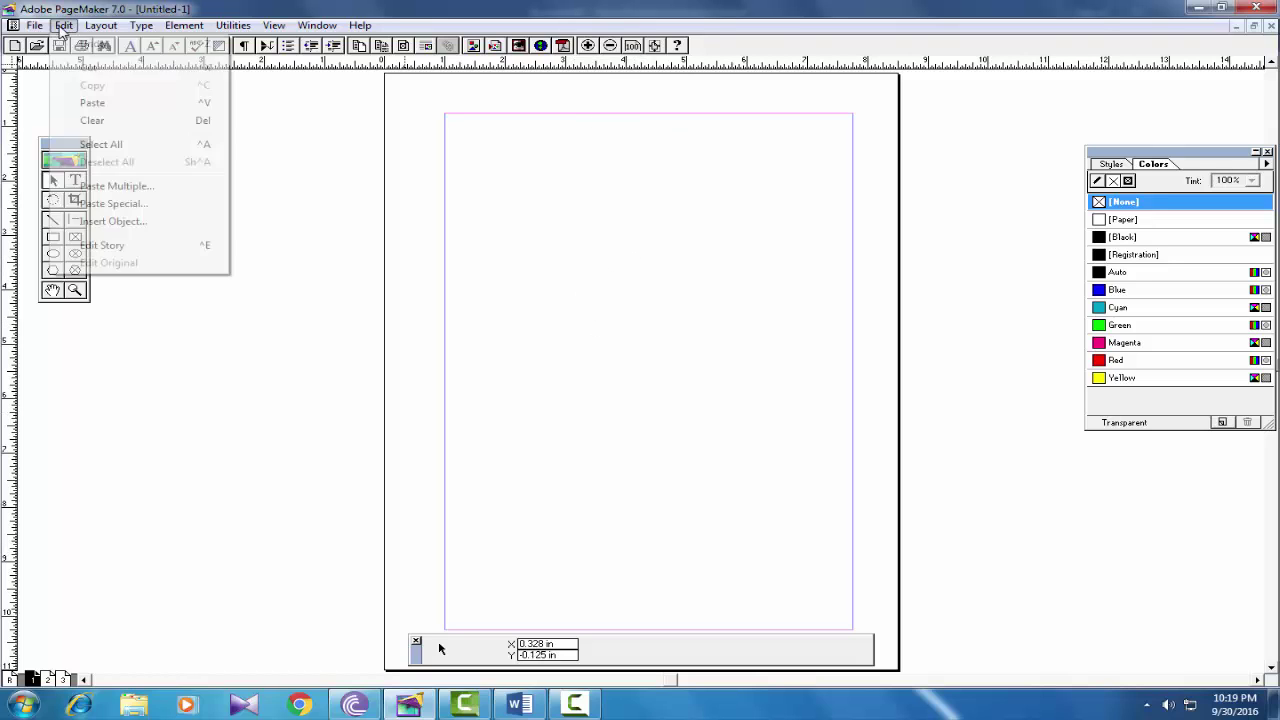
left_click(103, 246)
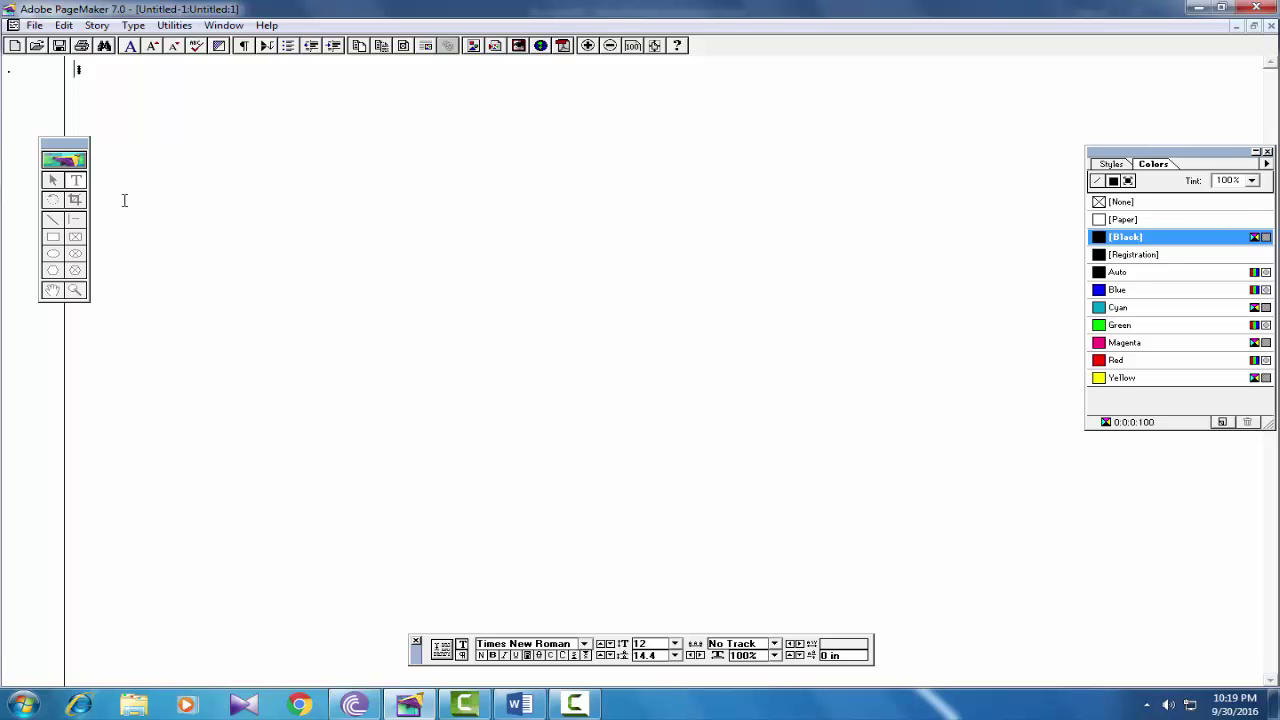
left_click(519, 705)
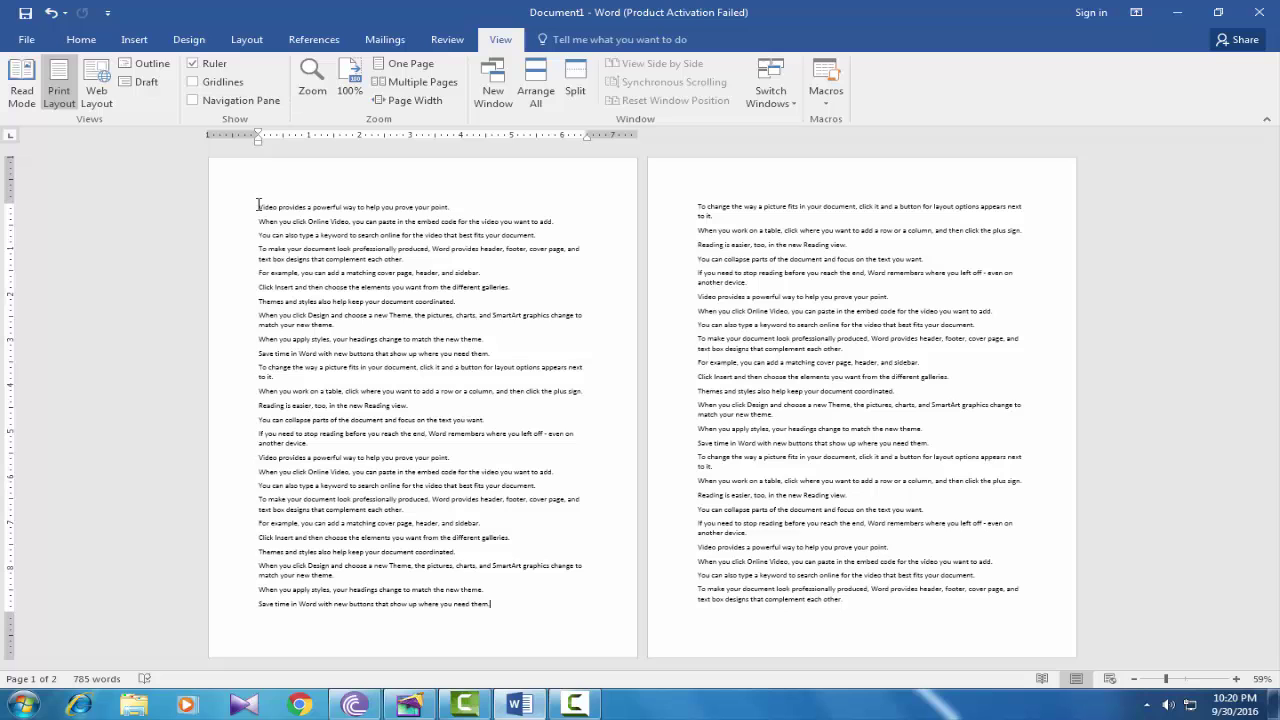
left_click_drag(258, 207, 902, 614)
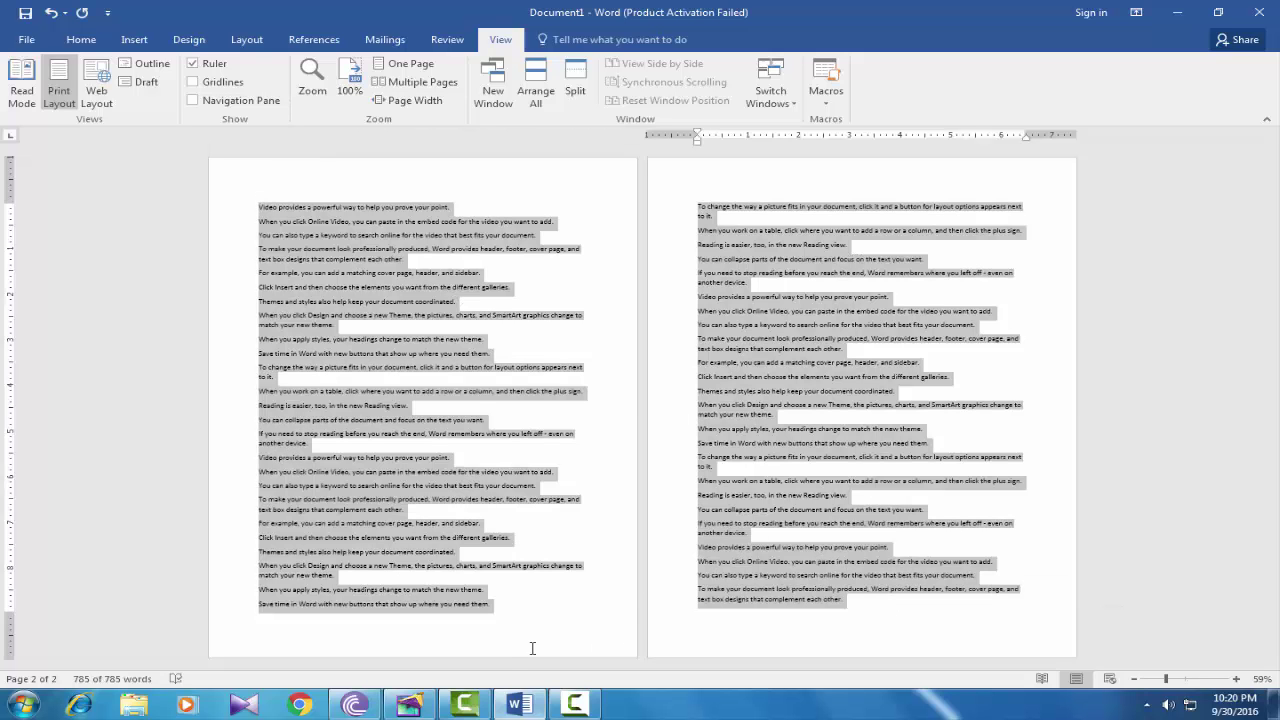
left_click(418, 707)
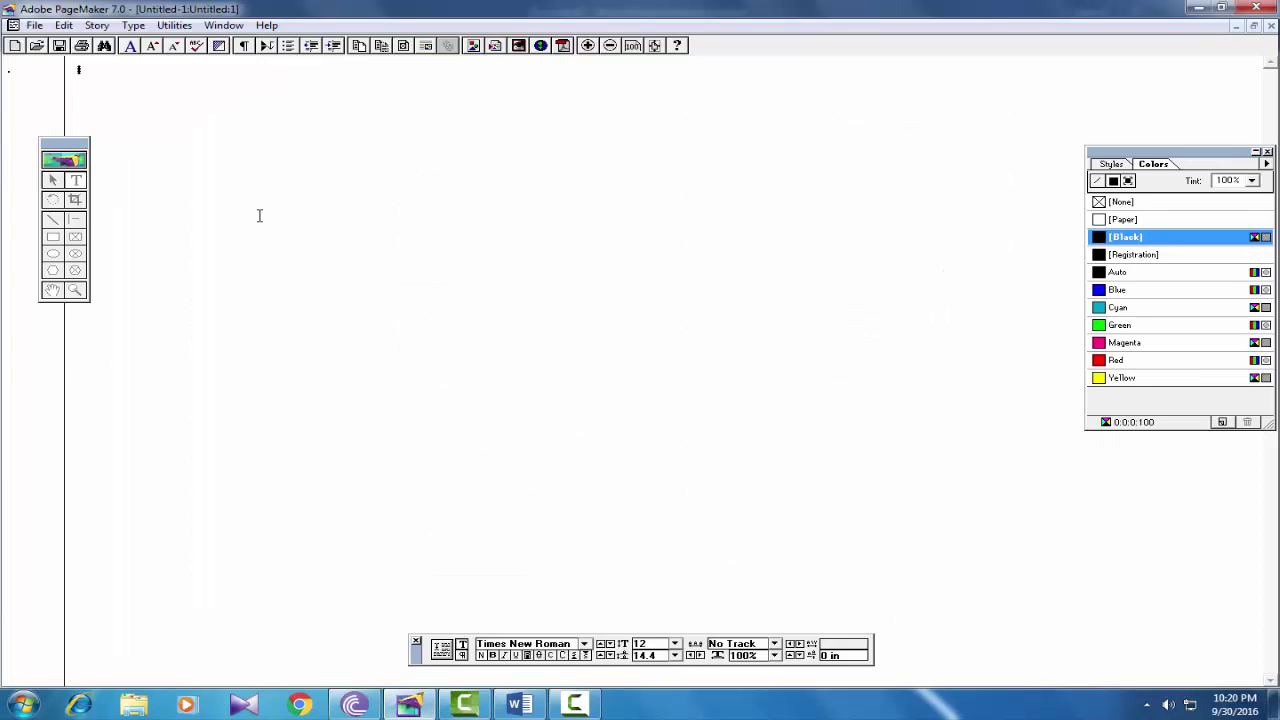
key("ctrl+v")
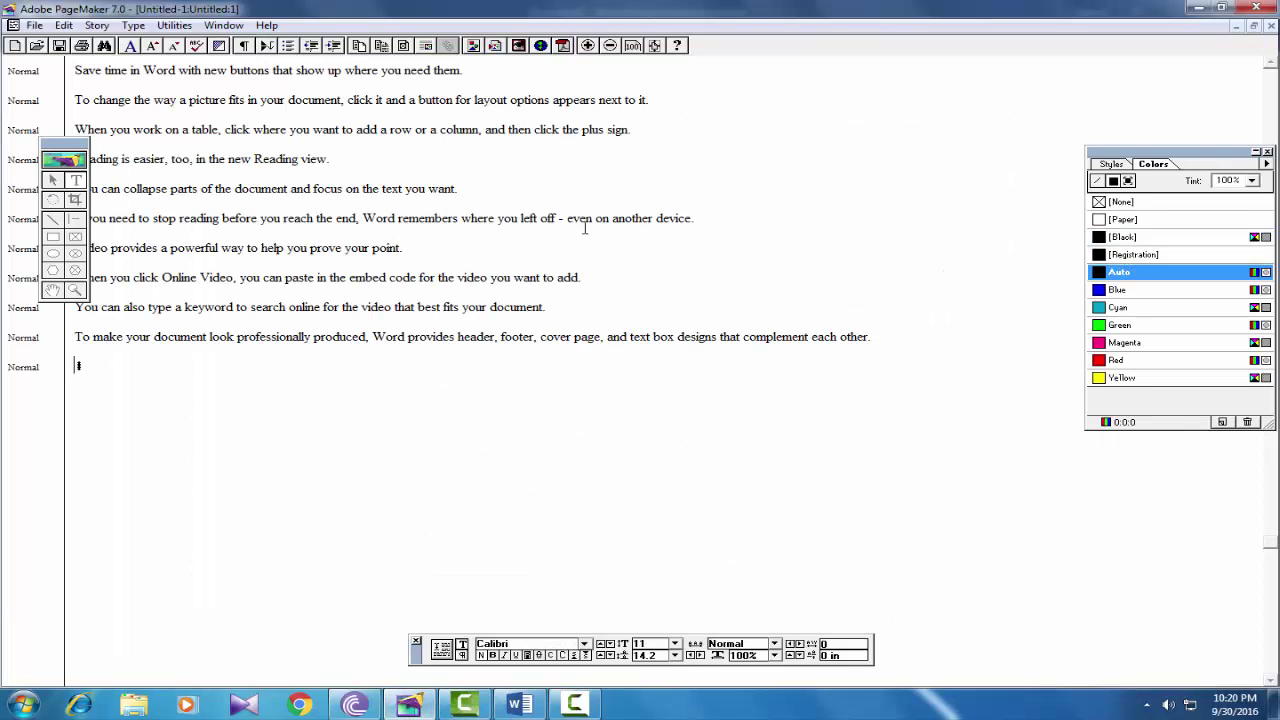
- Move the Colors palette inward, clear of the scroll bar, and bring the beginning of the pasted story into view
left_click(585, 228)
left_click_drag(1112, 153, 1022, 157)
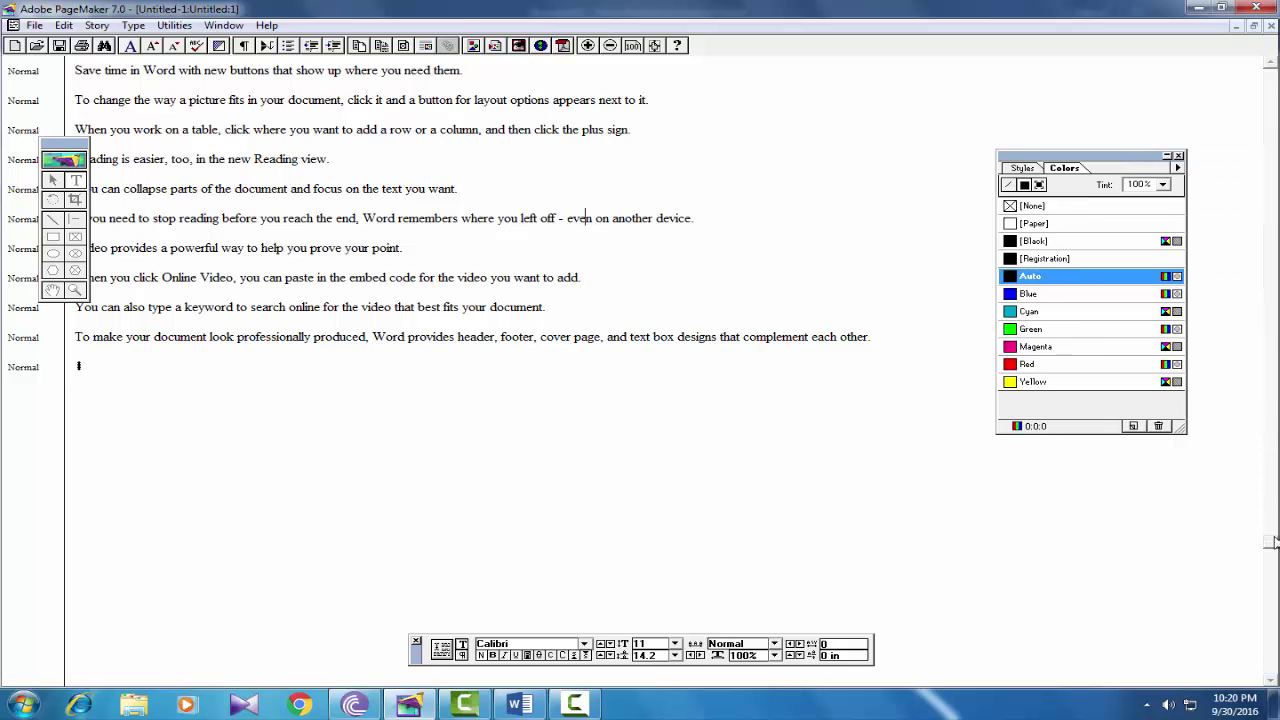
left_click_drag(1271, 541, 1271, 68)
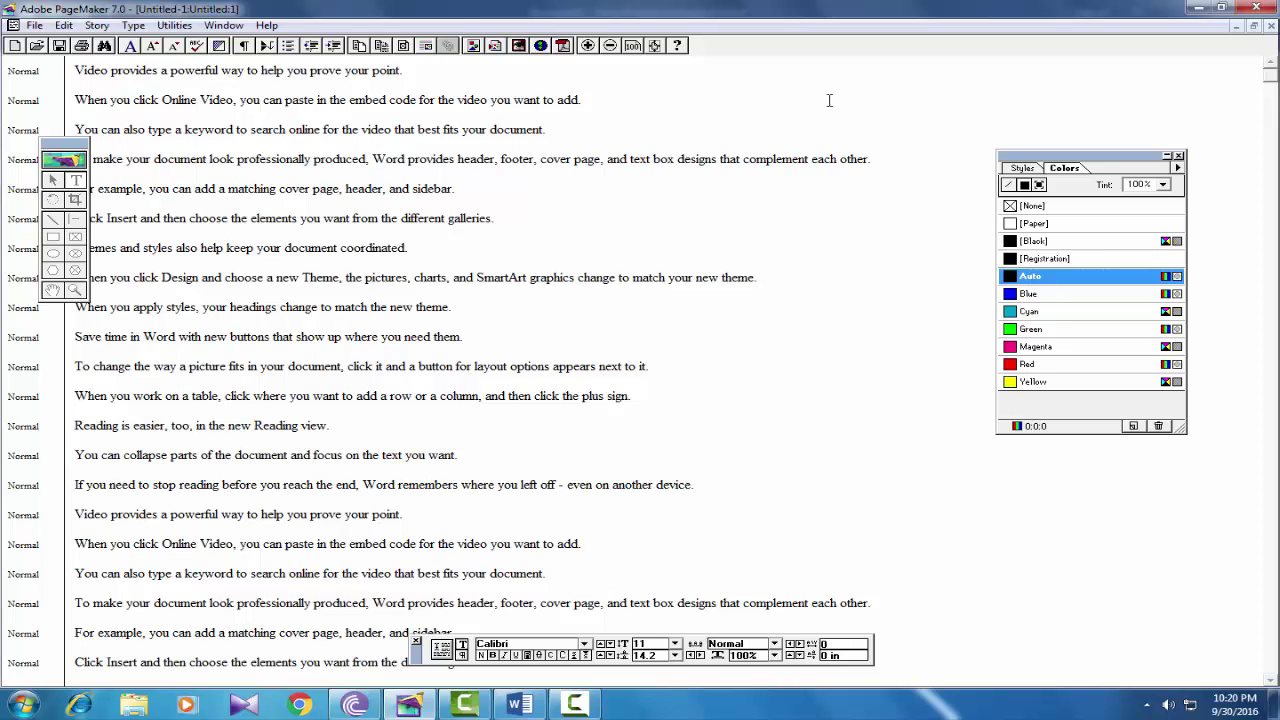
- Turn on Autoflow in the layout view and flow the story onto the pages from page 1's upper-left margin corner
left_click(63, 25)
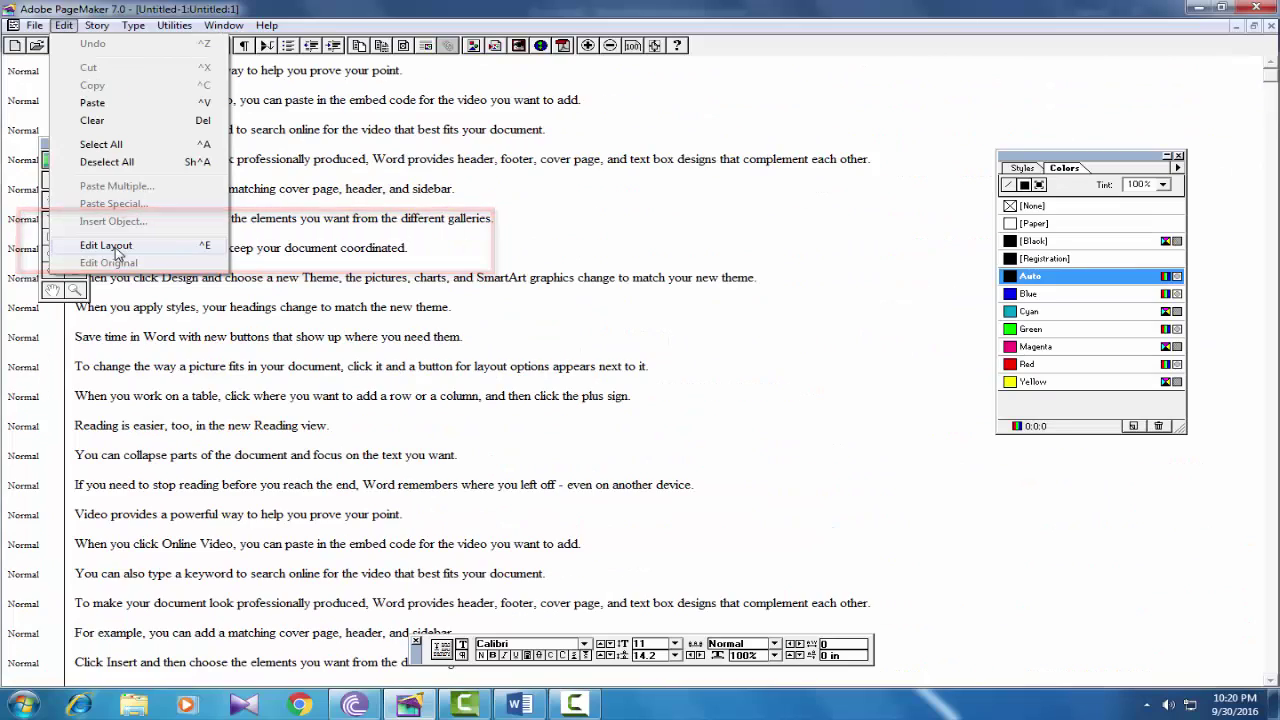
left_click(163, 250)
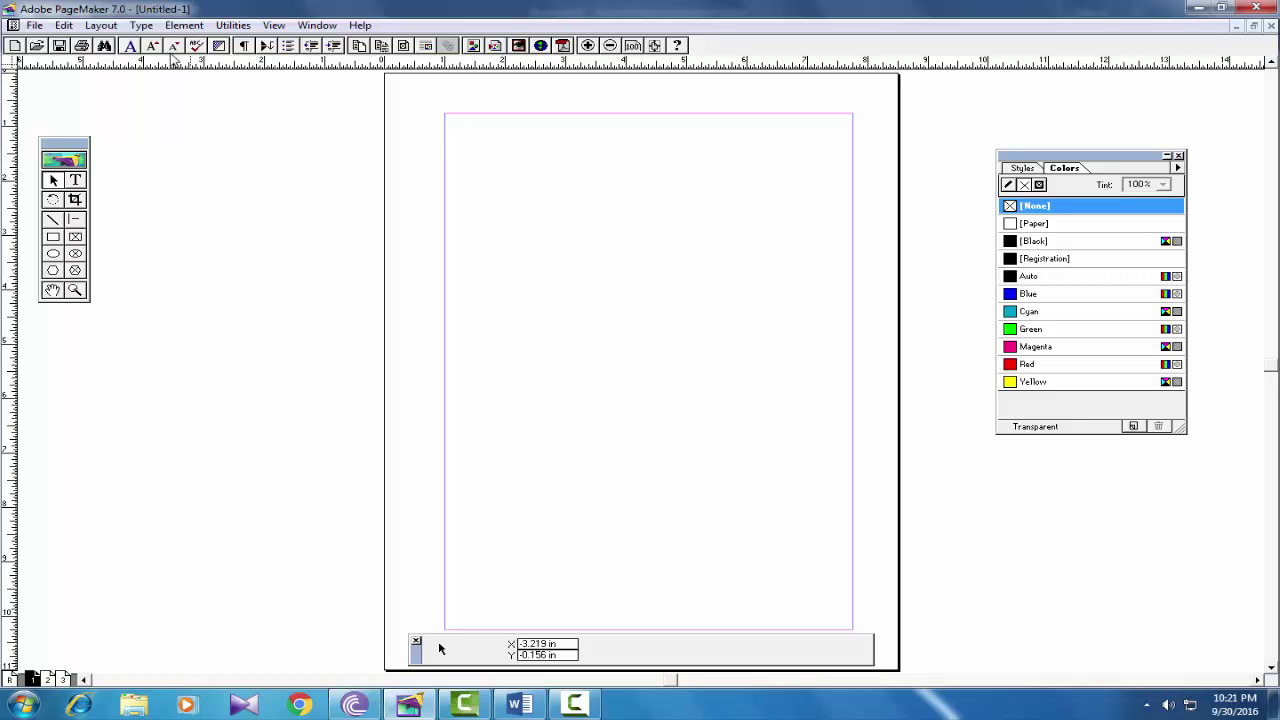
left_click(108, 26)
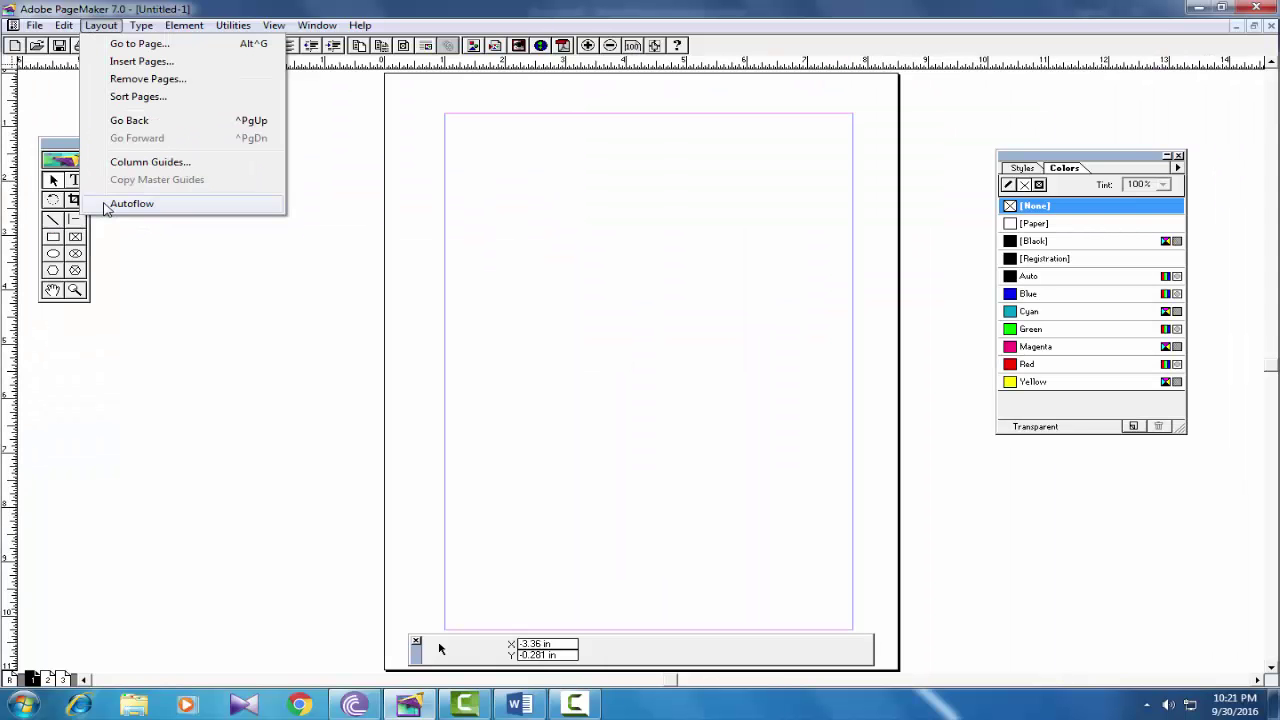
left_click(108, 205)
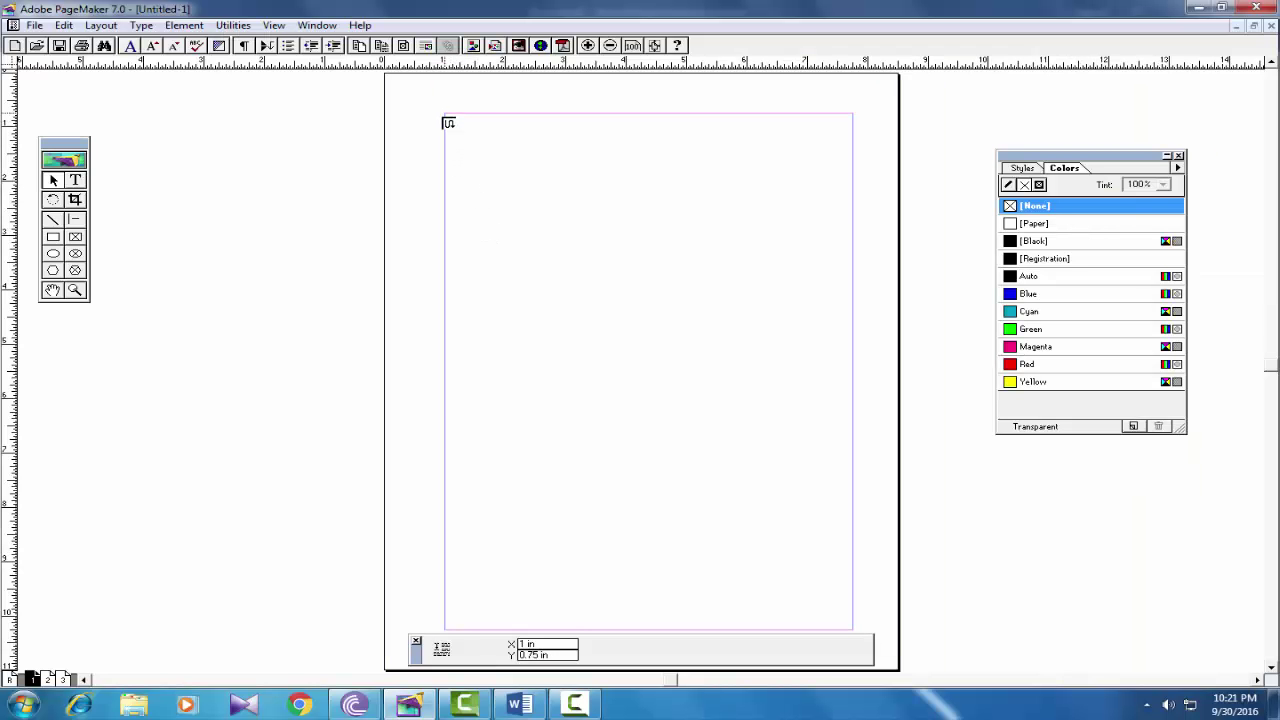
left_click(448, 122)
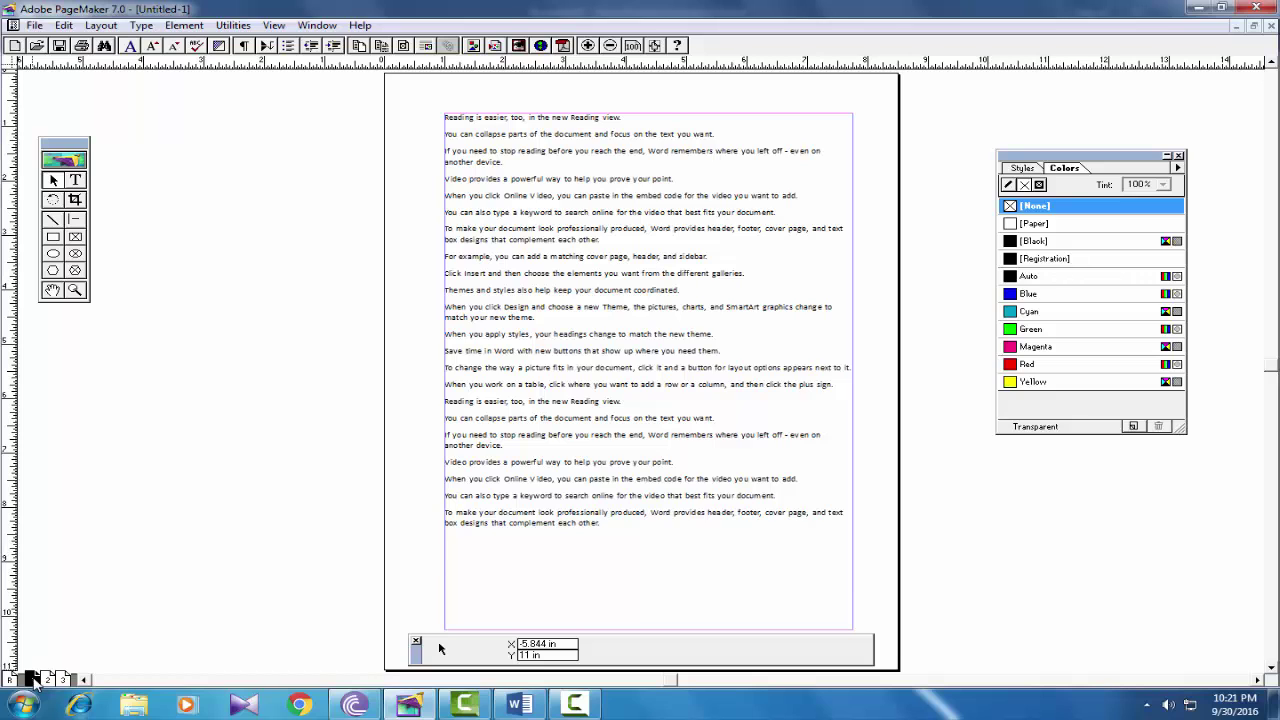
- Examine how the flowed text is distributed across pages 1 and 2, selecting the text block on page 2
left_click(34, 678)
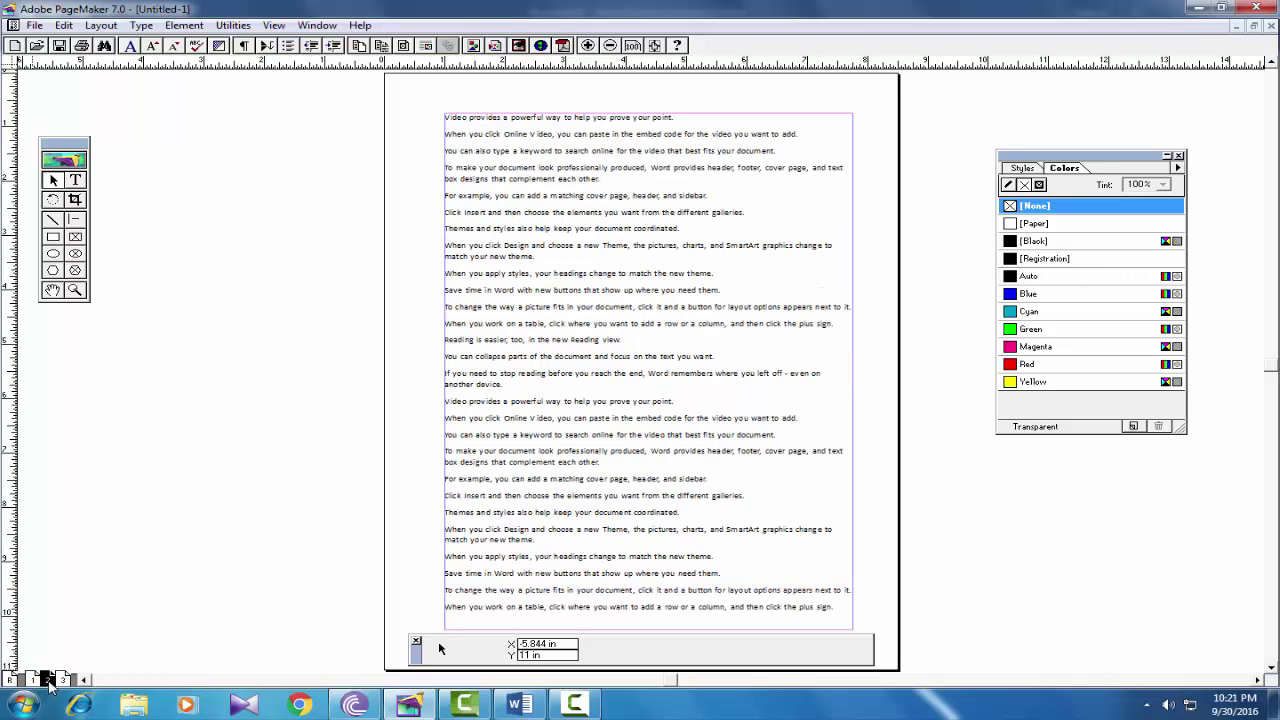
left_click(47, 679)
left_click(524, 500)
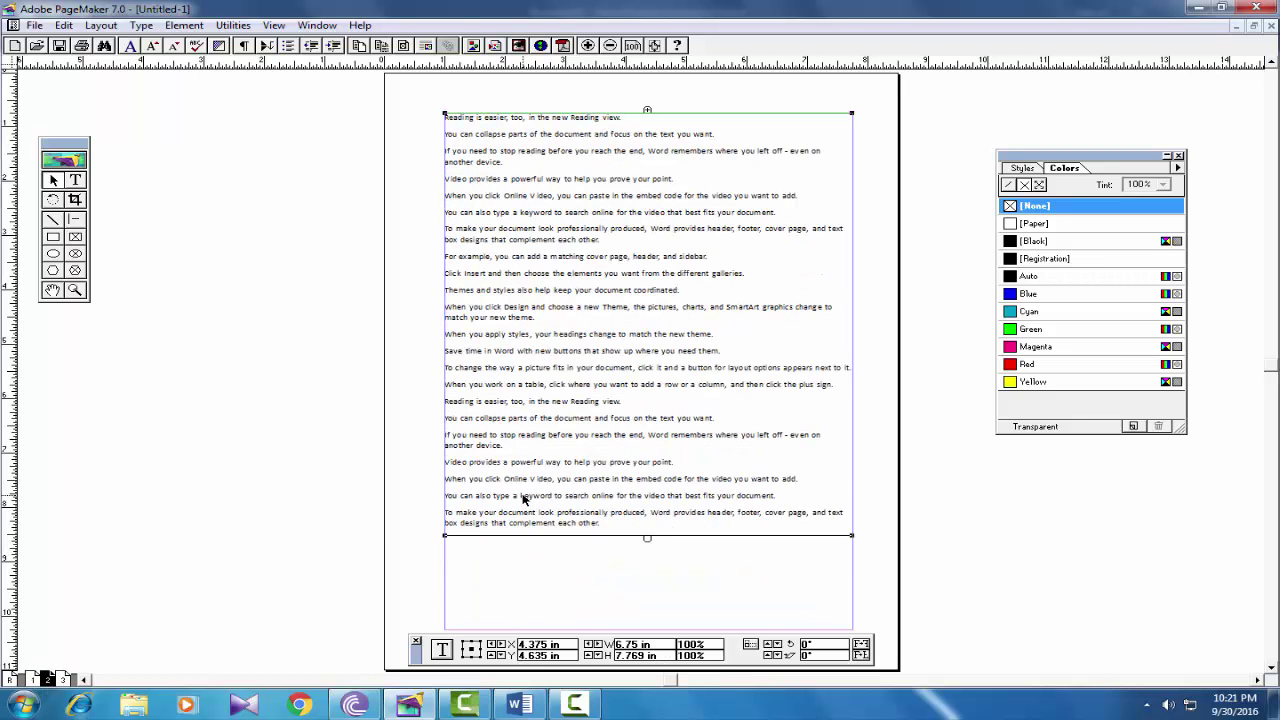
left_click(34, 679)
- Delete the placed text blocks on pages 1 and 2 and return to page 1
left_click(573, 421)
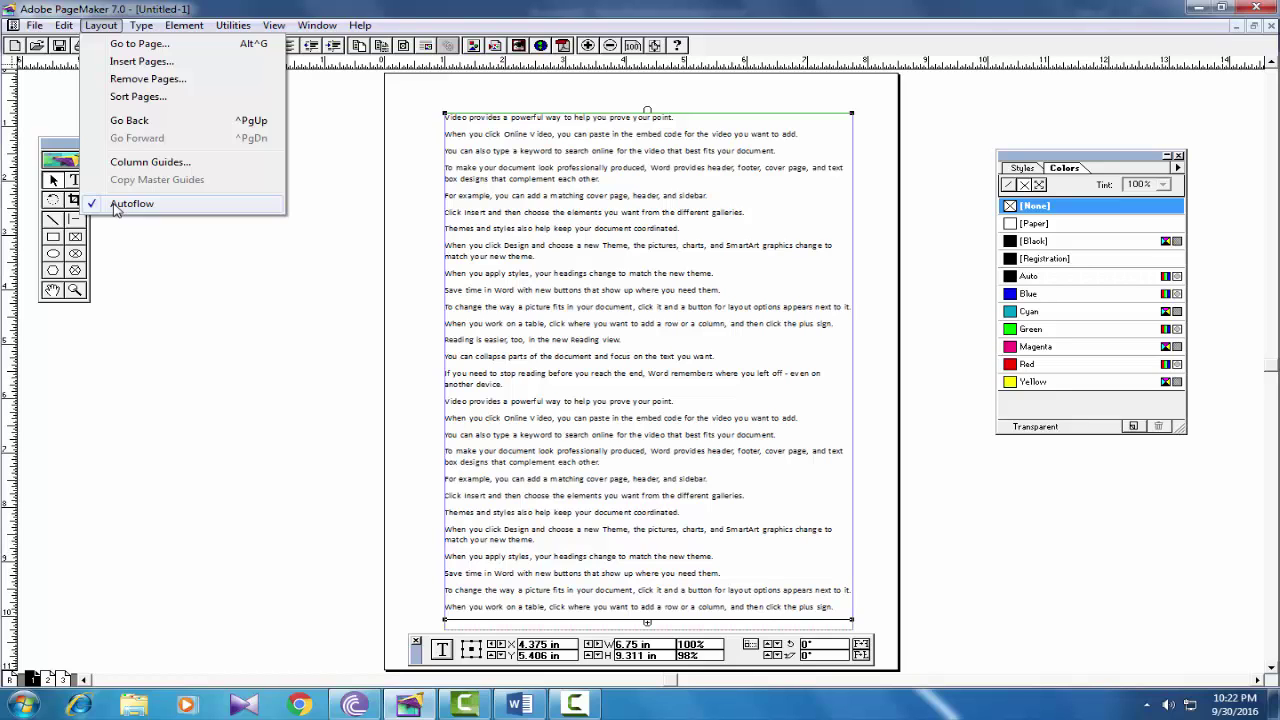
left_click(530, 264)
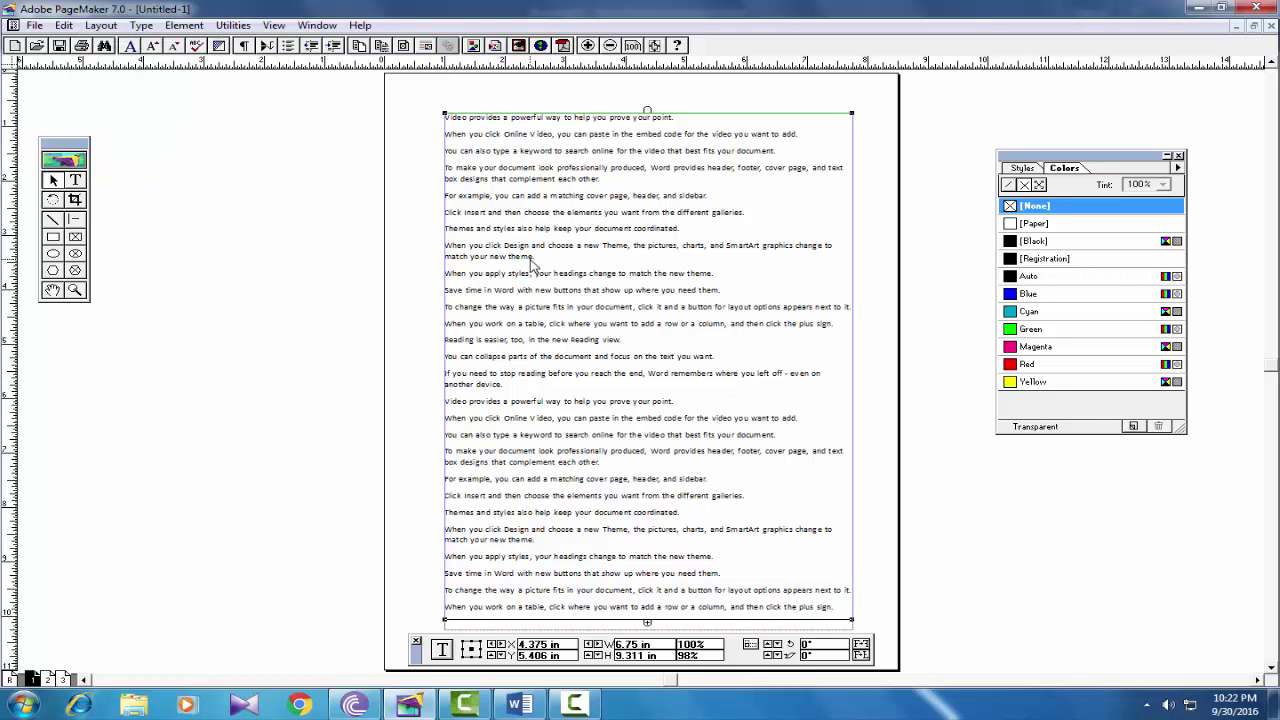
key("Delete")
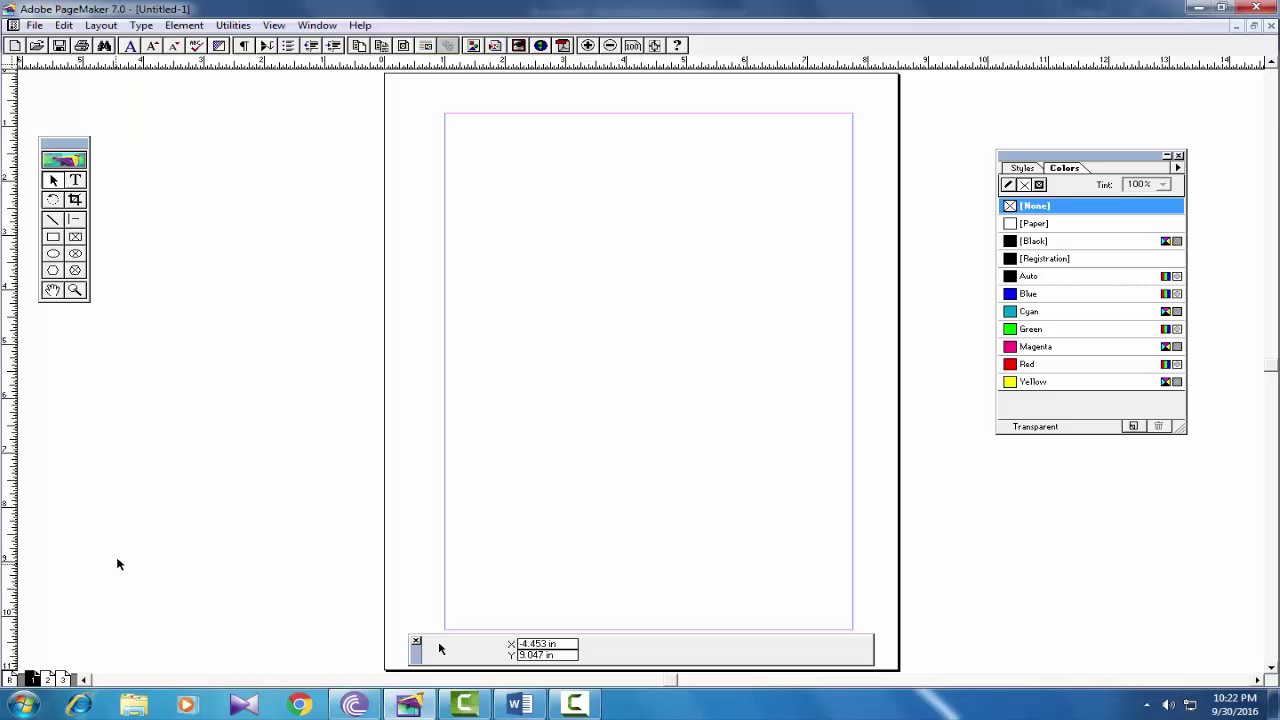
left_click(48, 680)
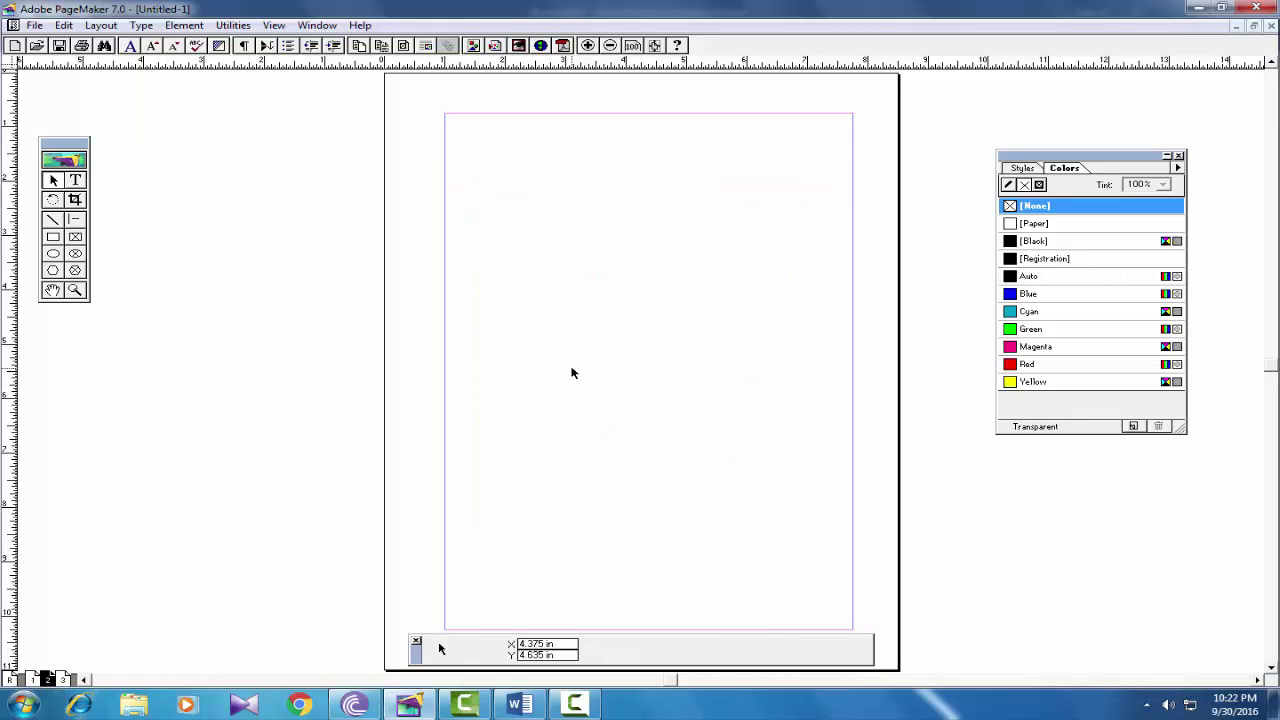
left_click(33, 680)
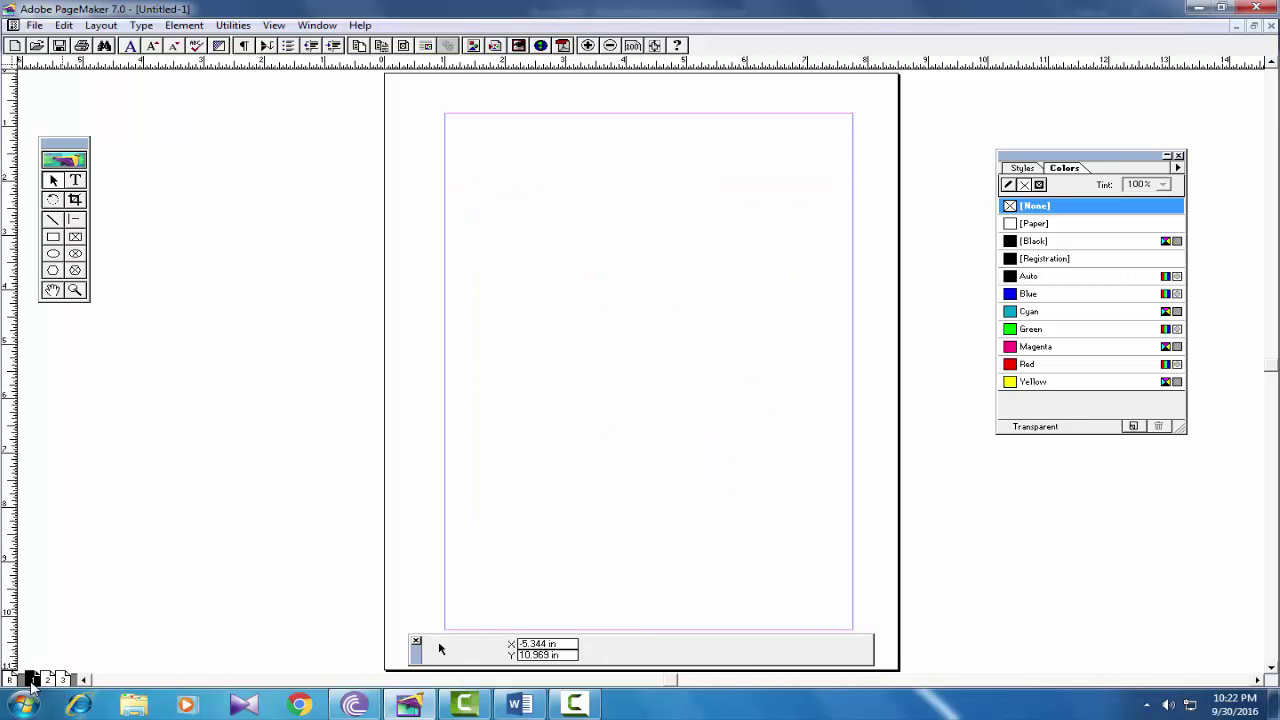
- Create another story in the story editor and fill it with all the text copied from the Word document
left_click(62, 26)
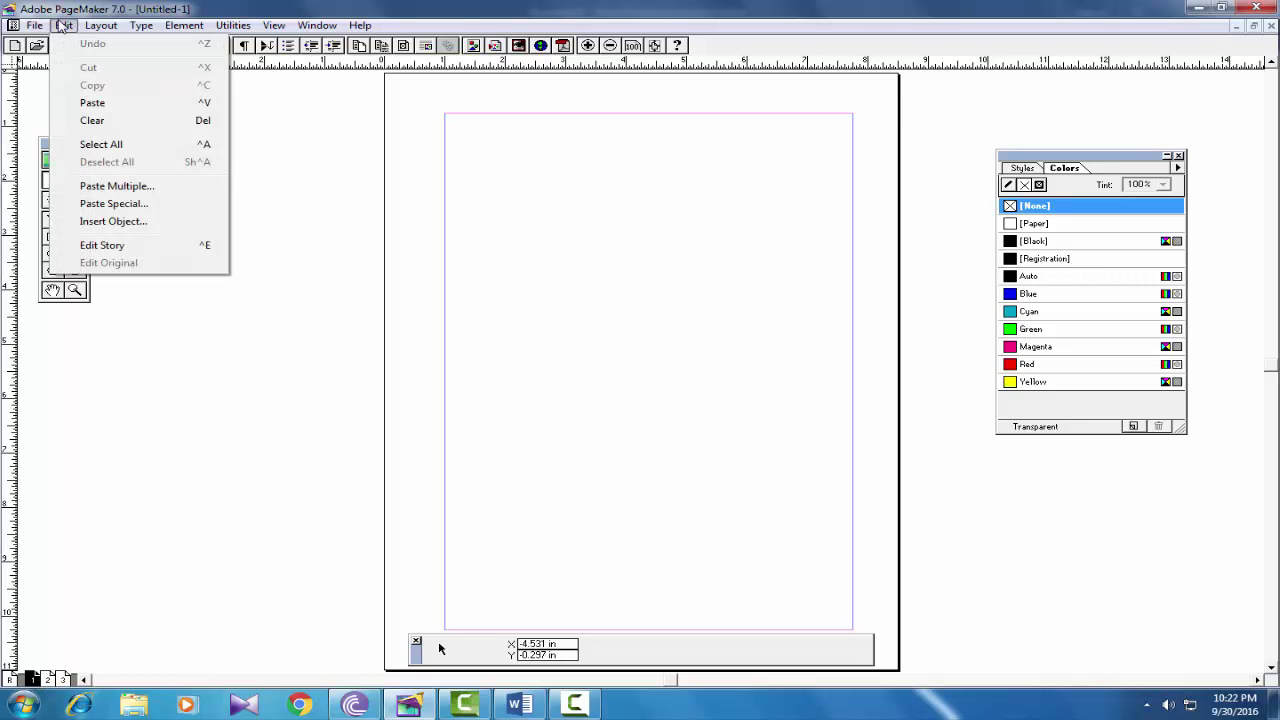
left_click(101, 246)
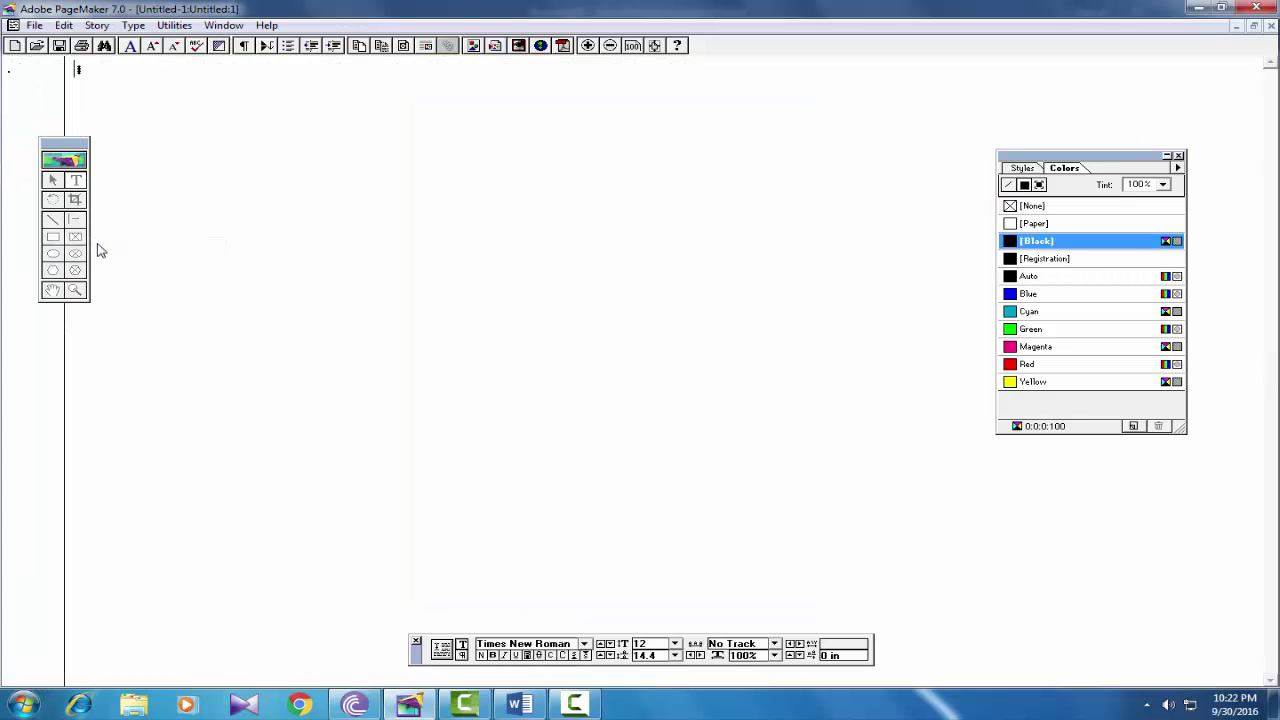
left_click(516, 706)
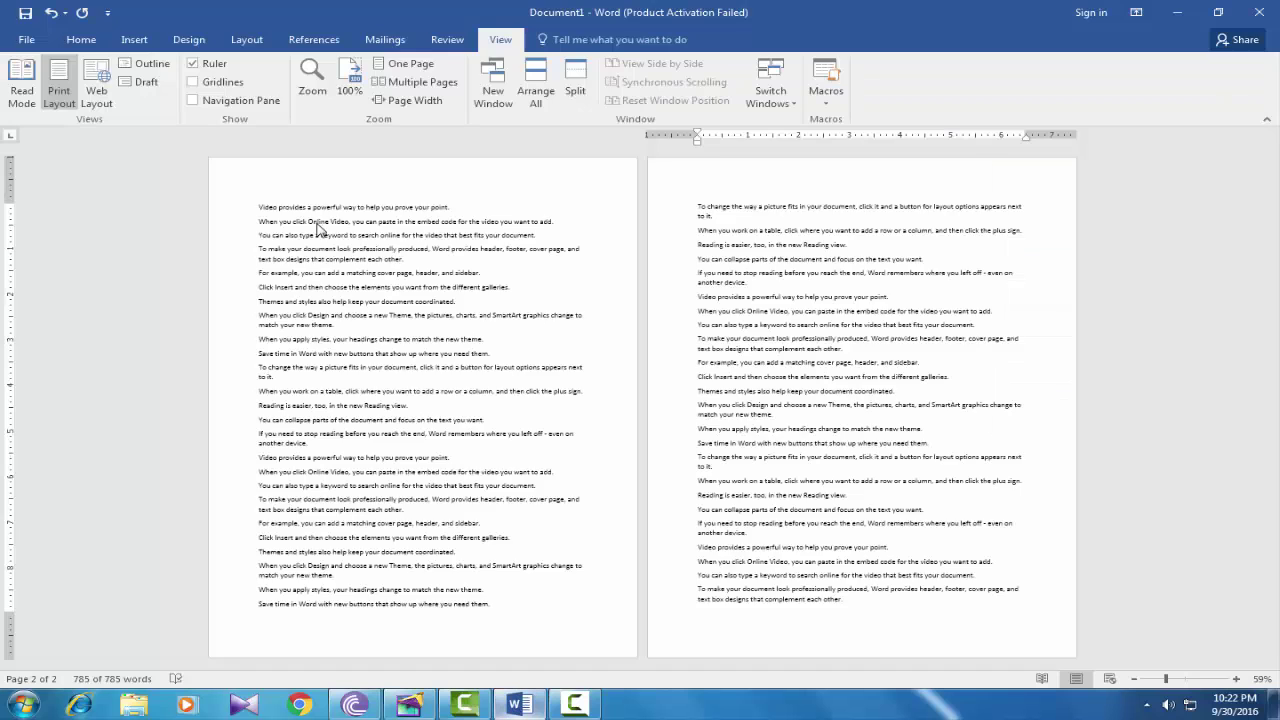
key("ctrl+a")
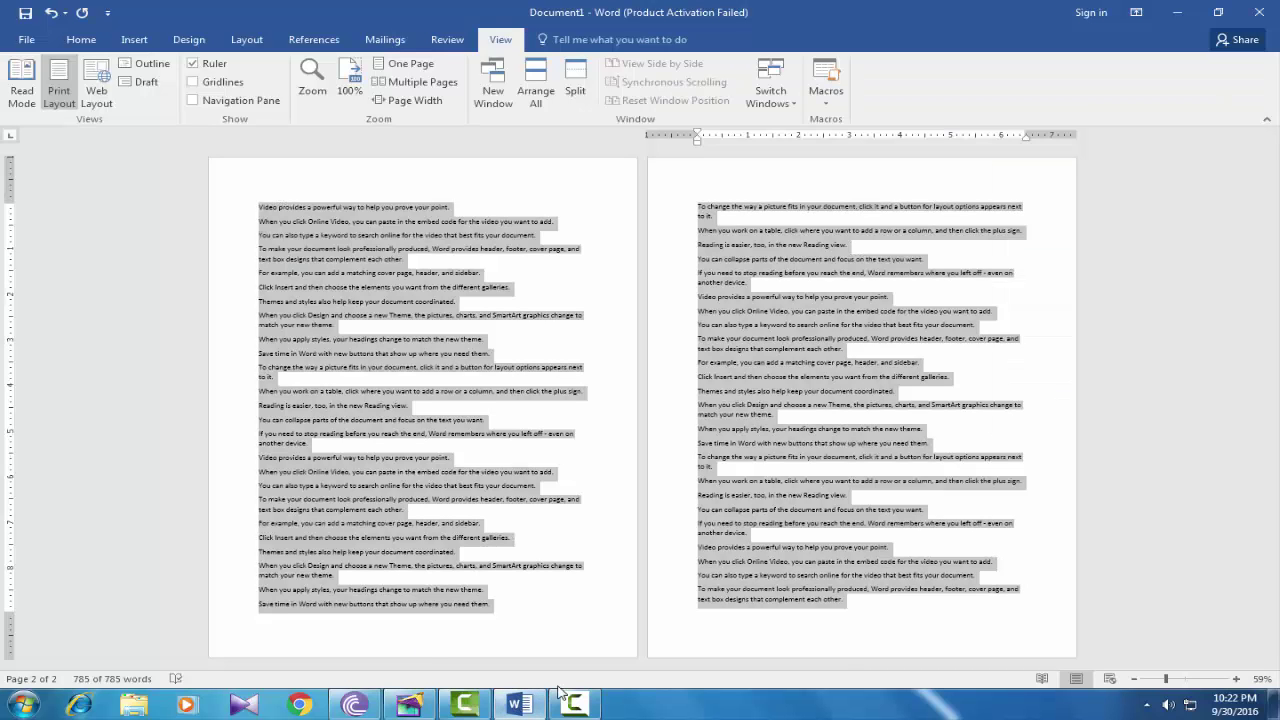
left_click(409, 705)
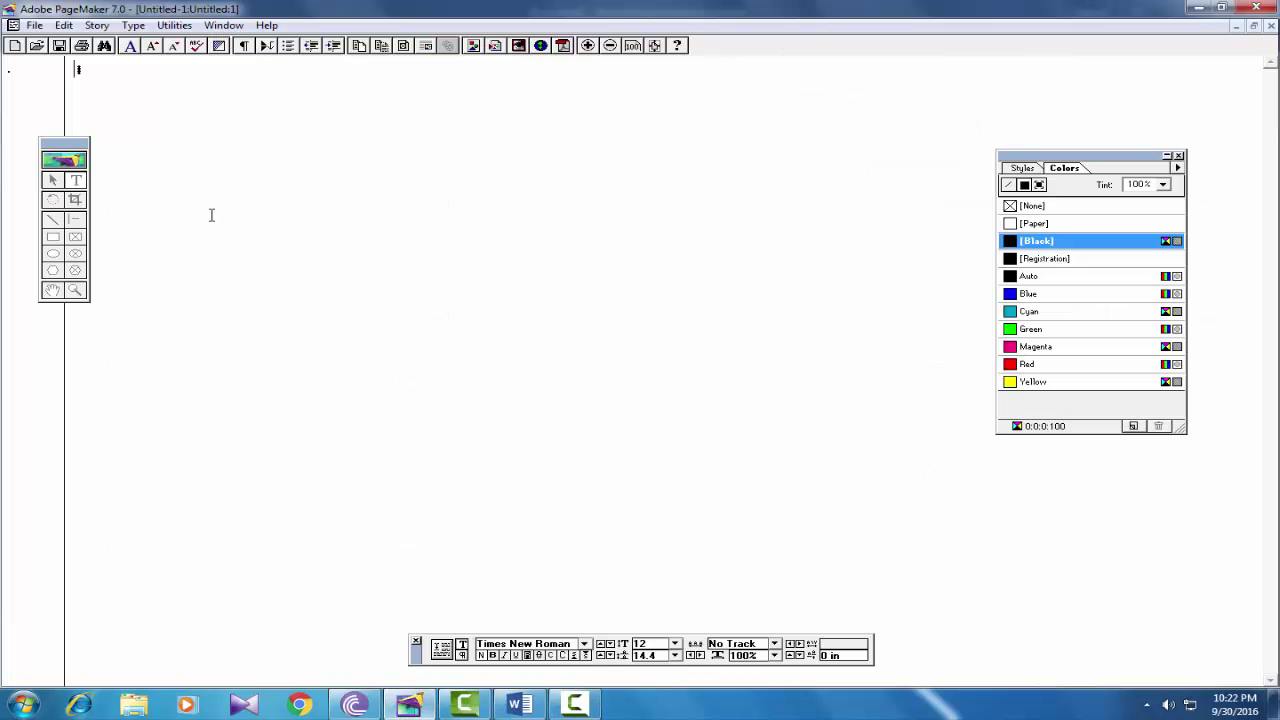
type("Save time in Word with new buttons that show up where you need them. To change the way a picture fits in your document, click it and a button for layout options appears next to it. When you work on a table, click where you want to add a row or a column, and then click the plus sign. Reading is easier, too, in the new Reading view. You can collapse parts of the document and focus on the text you want. If you need to stop reading before you reach the end, Word remembers where you left off - even on another device. Video provides a powerful way to help you prove your point. When you click Online Video, you can paste in the embed code for the video you want to add. You can also type a keyword to search online for the video that best fits your document. To make your document look professionally produced, Word provides header, footer, cover page, and text box designs that complement each other.")
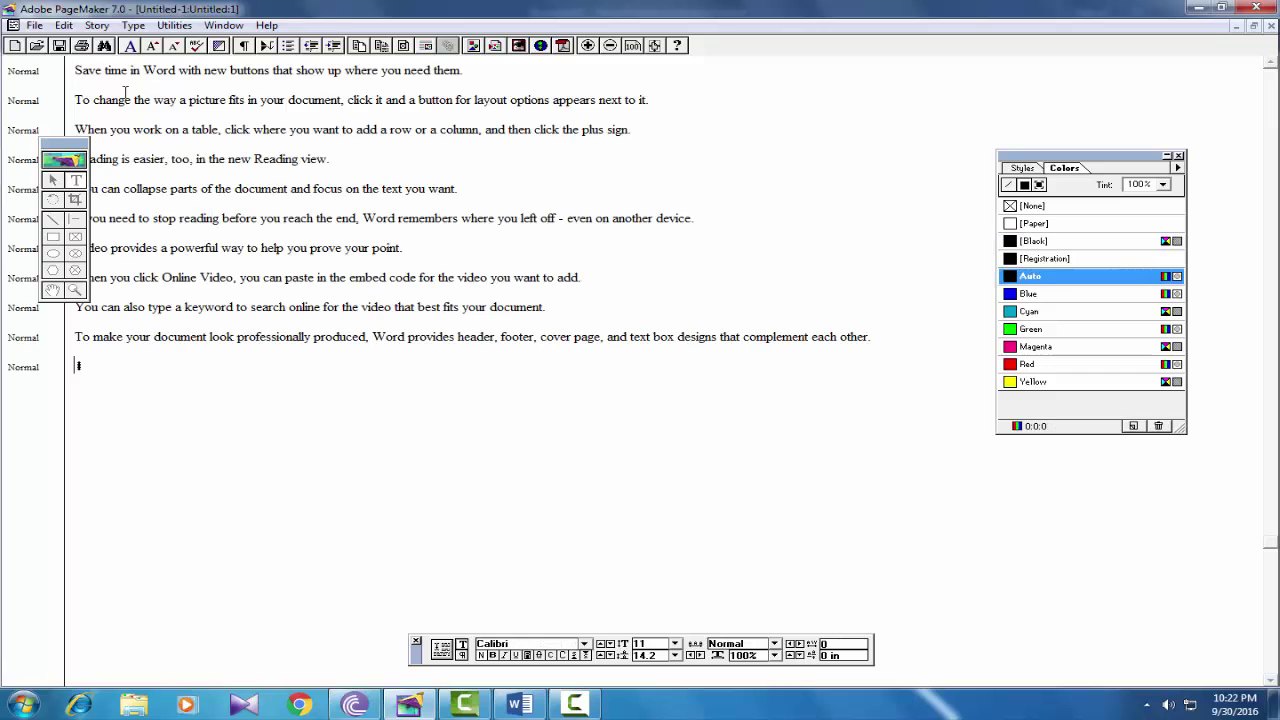
- Return to the layout view, turn off Autoflow, and place the story from page 1's upper-left margin corner
left_click(63, 26)
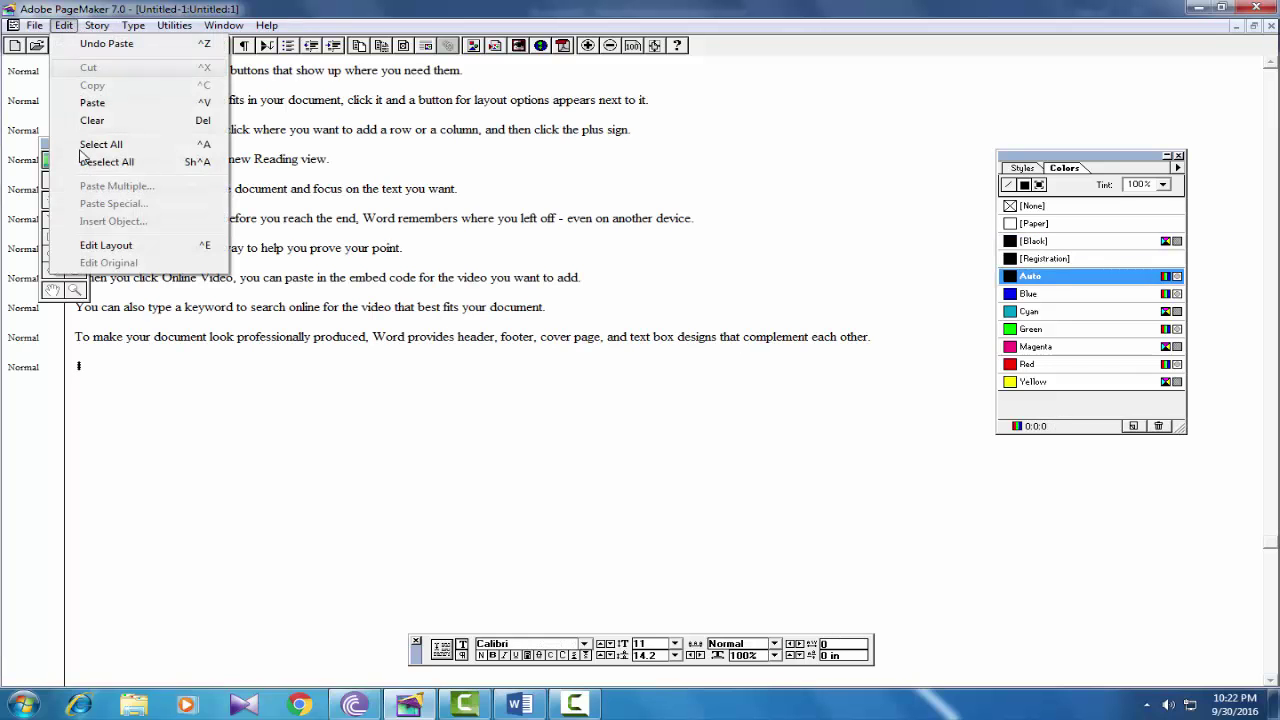
left_click(101, 247)
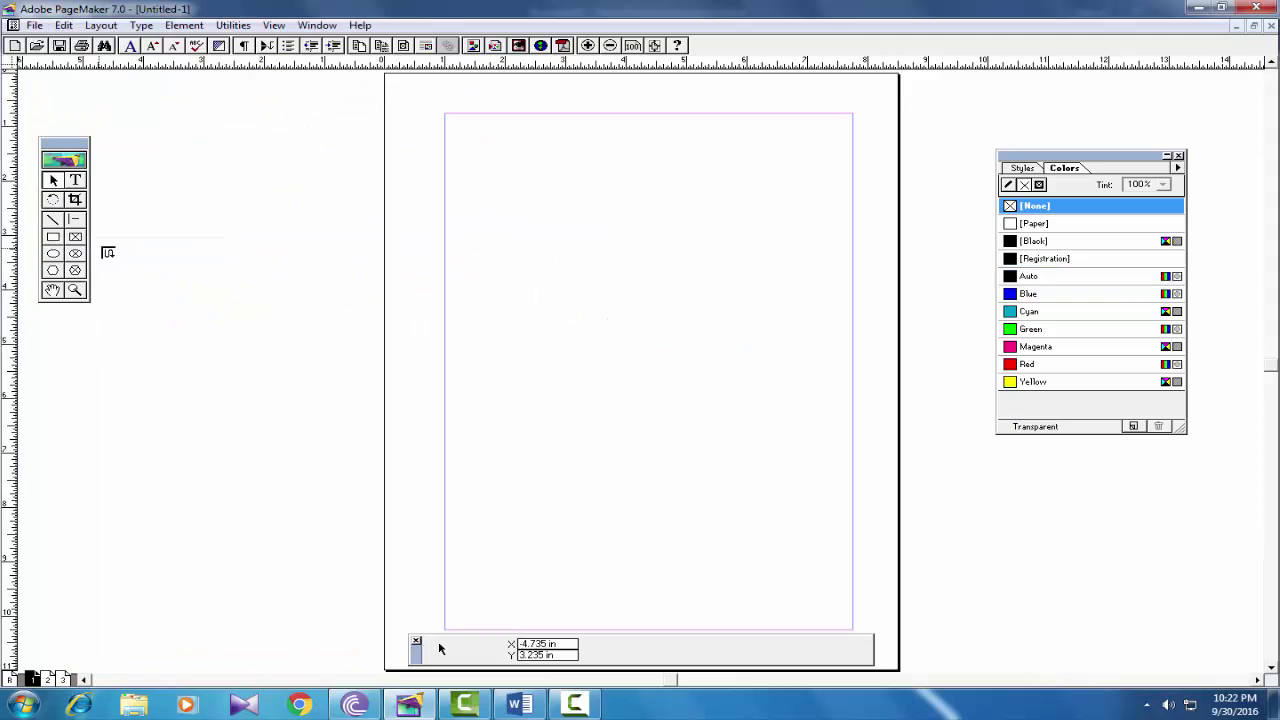
left_click(100, 27)
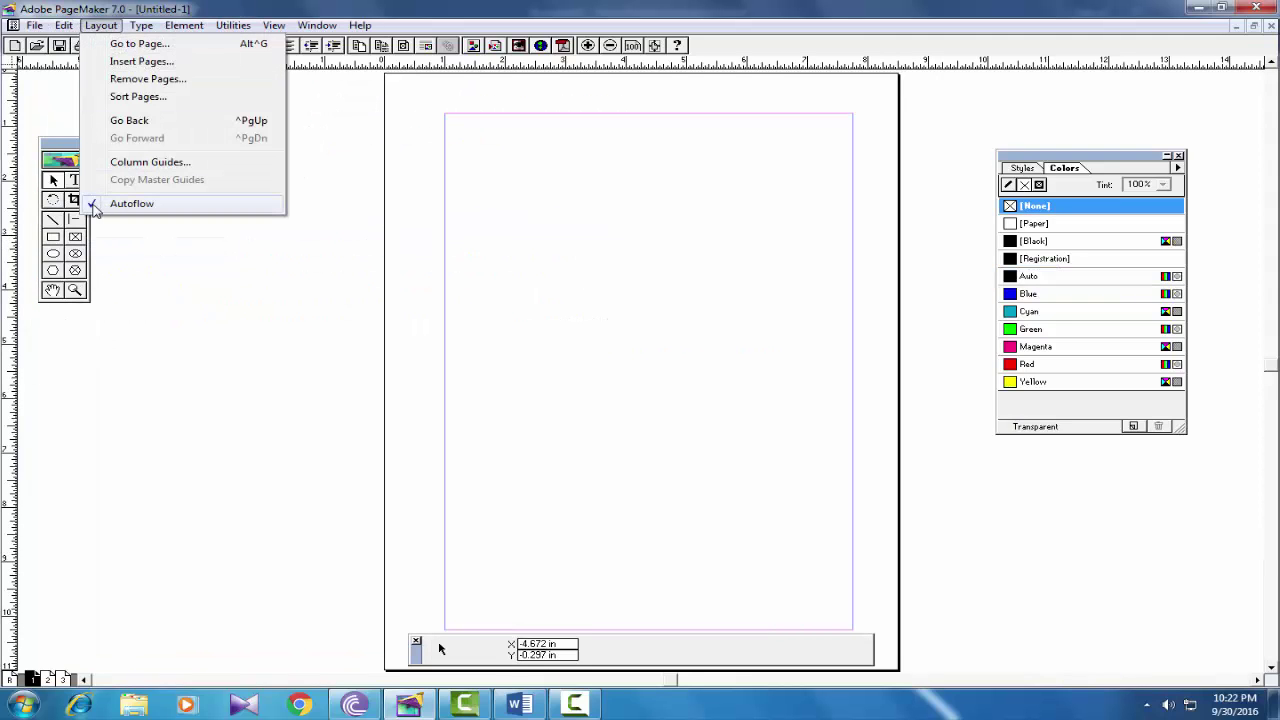
left_click(95, 207)
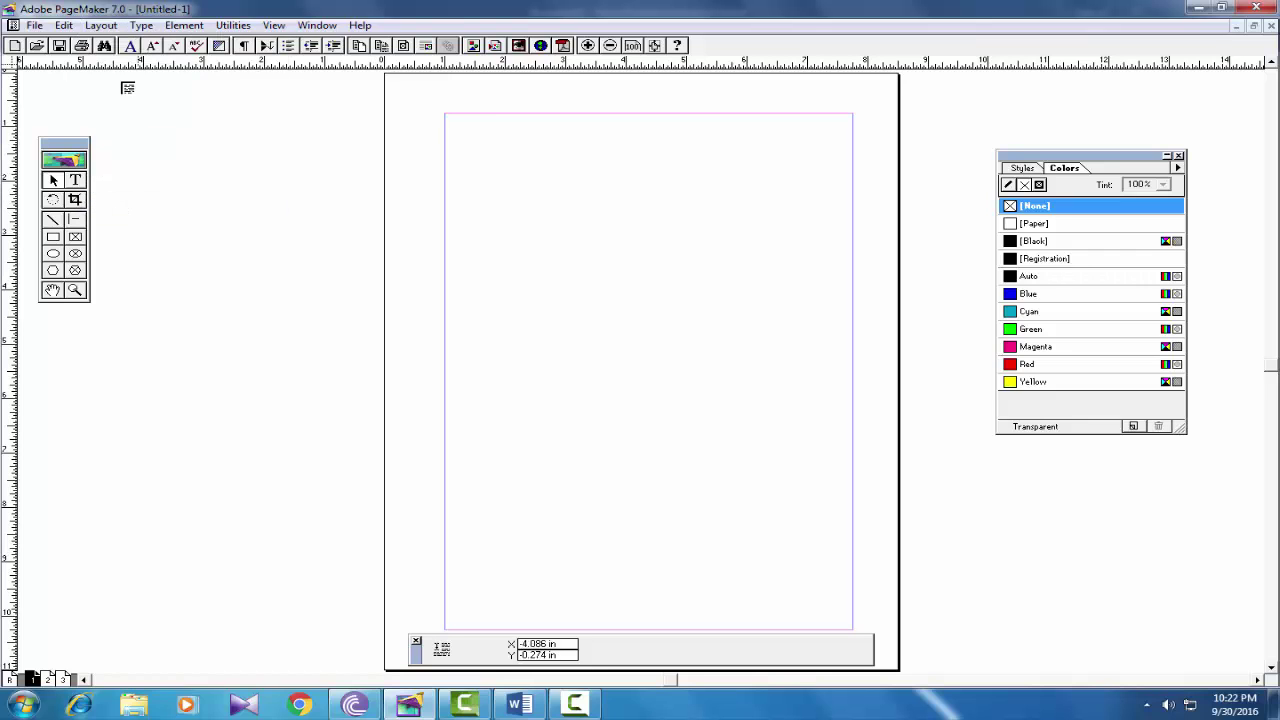
left_click(448, 117)
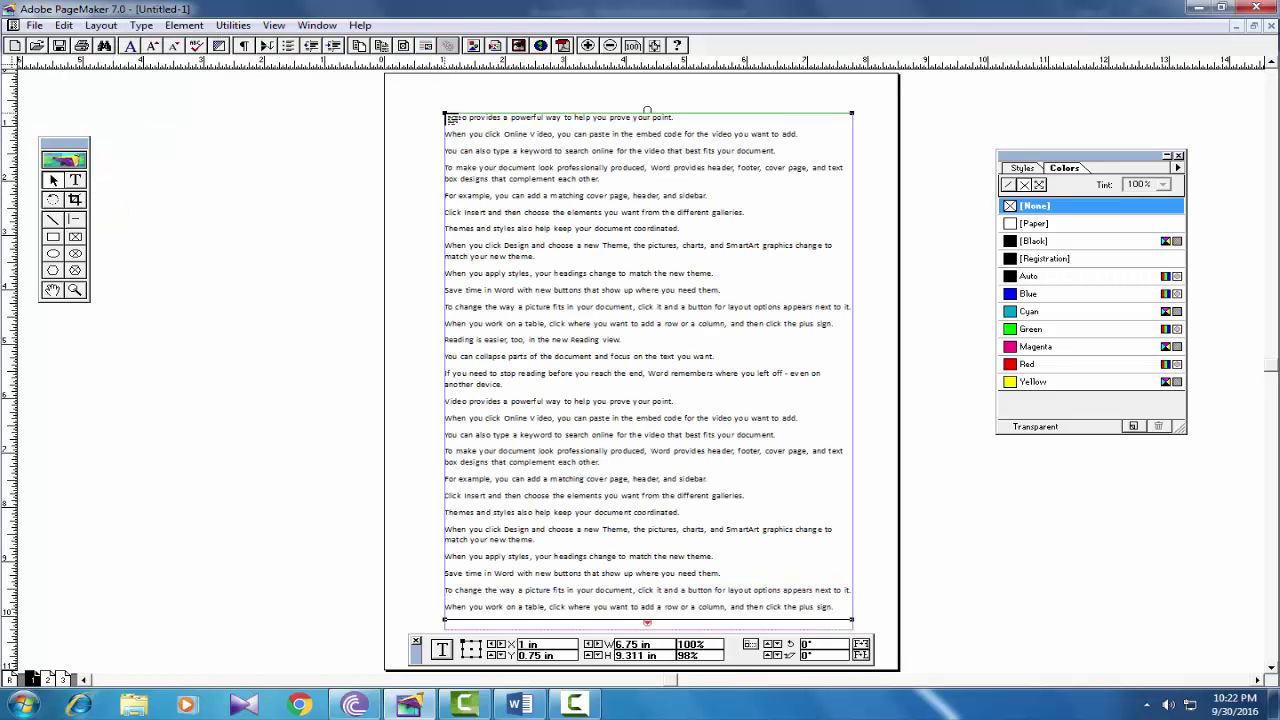
- Check page 2 for flowed text, then return to page 1 and select its text block
left_click(46, 680)
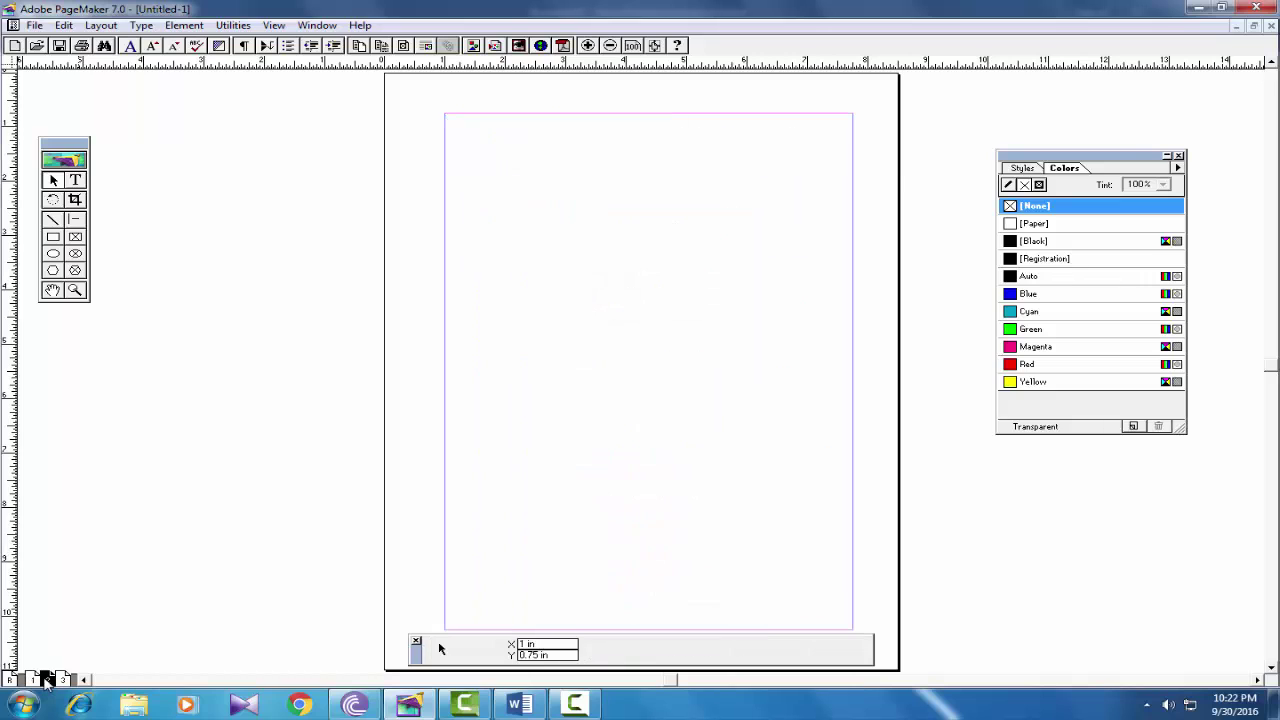
left_click(33, 680)
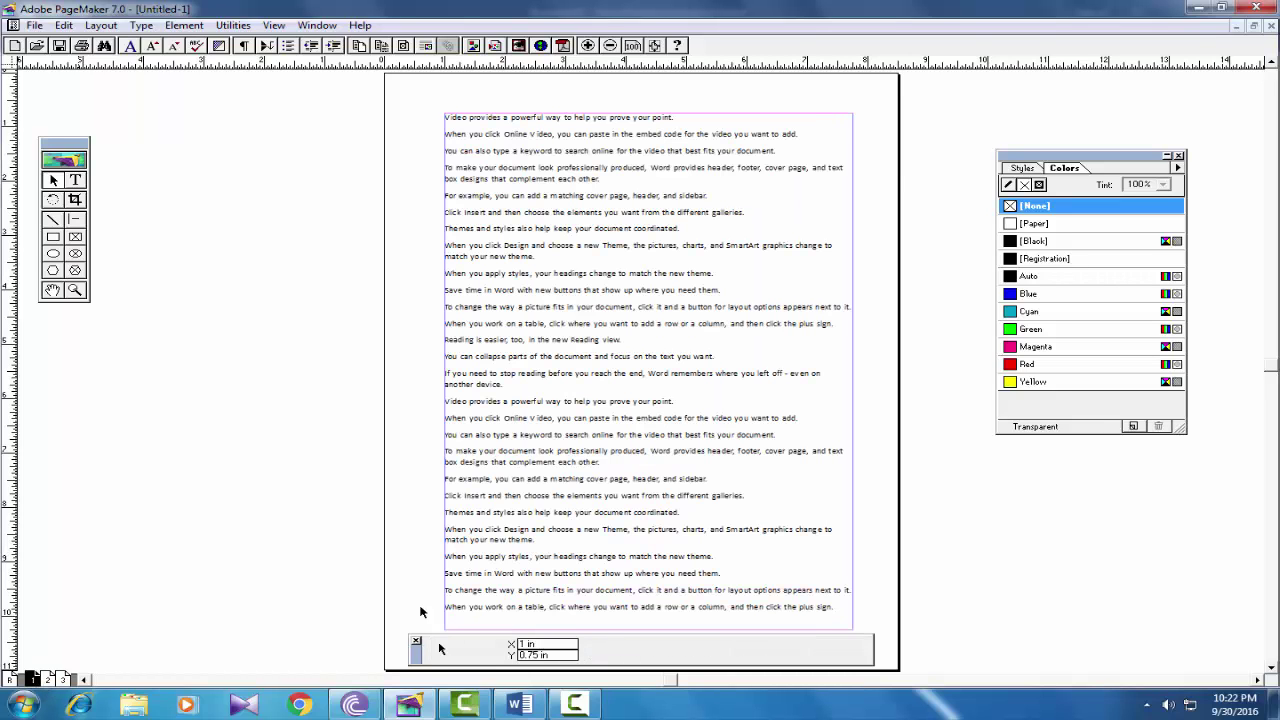
left_click(483, 152)
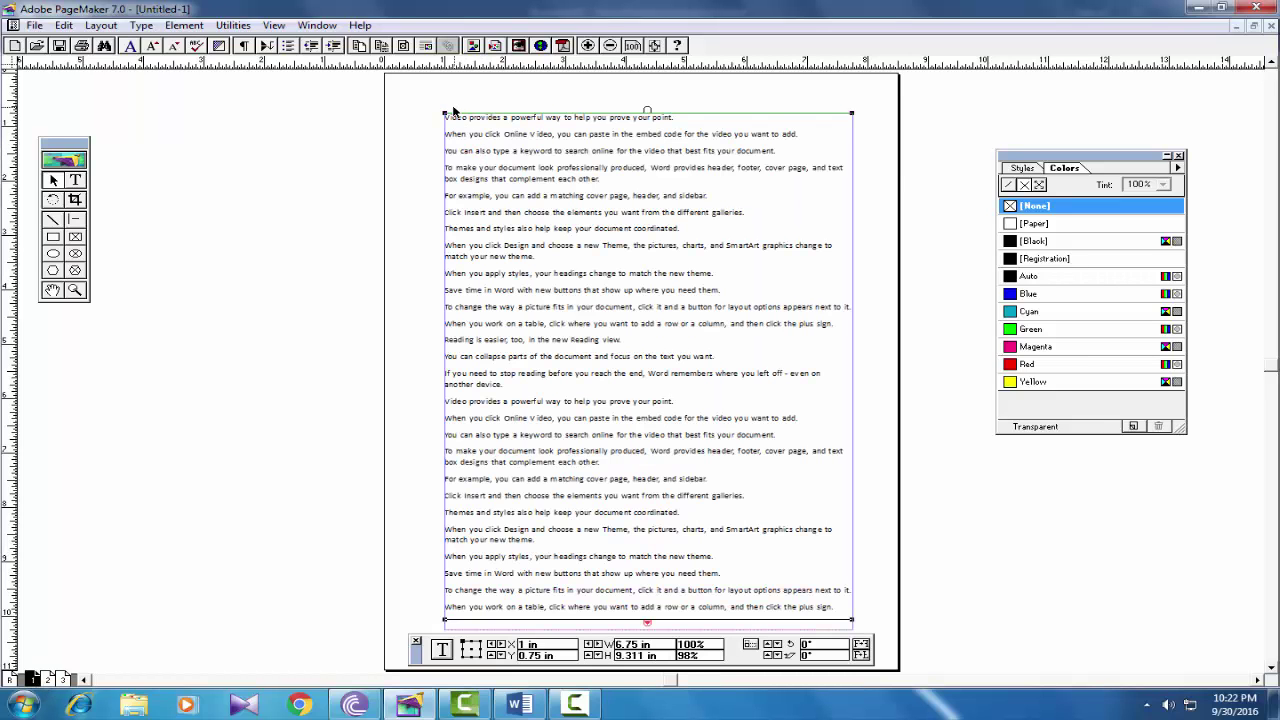